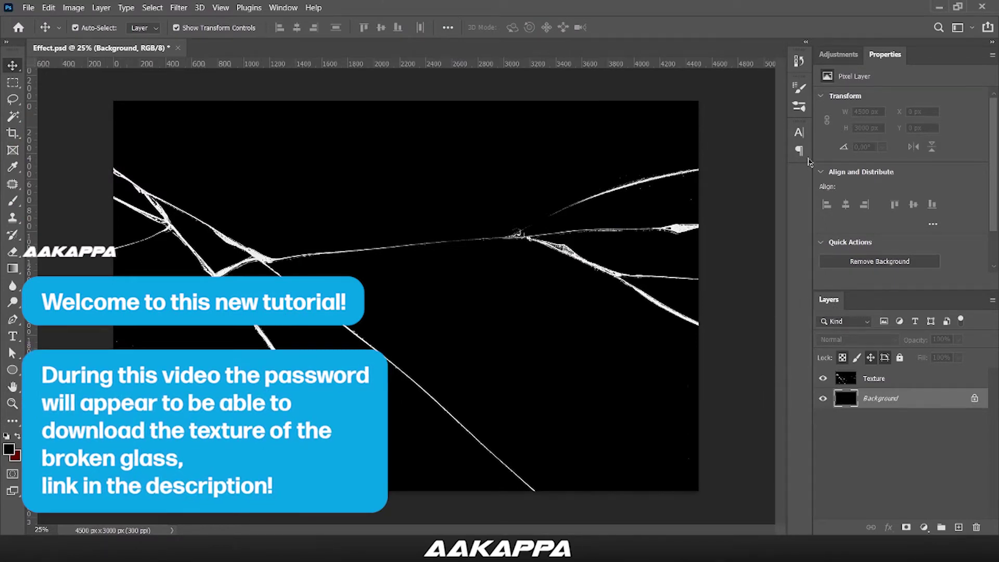
Restore the Photoshop window to reveal the portrait file on the desktop.
double_click(618, 11)
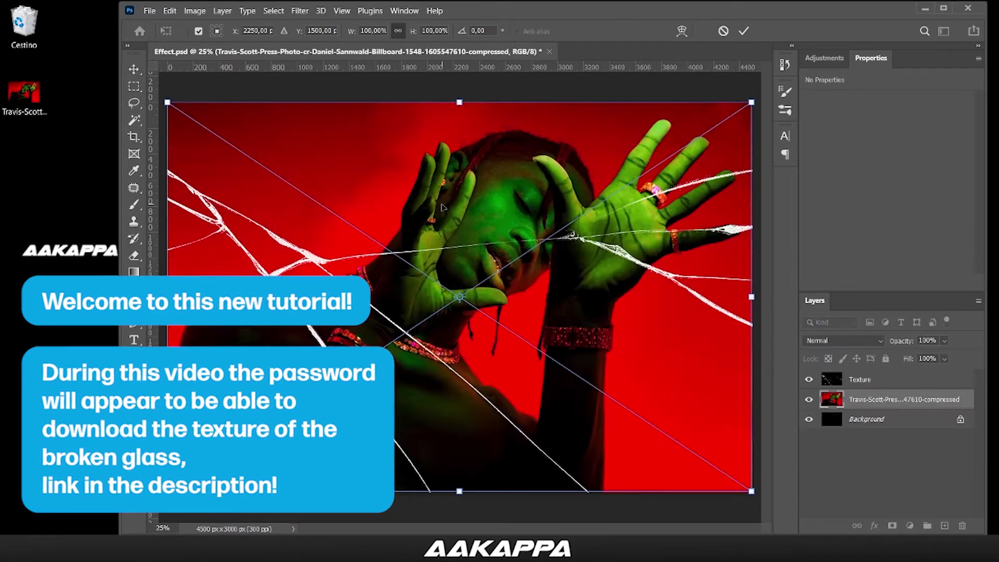
Commit the placed portrait, maximize the window, and convert the layer to a smart object.
left_click(748, 31)
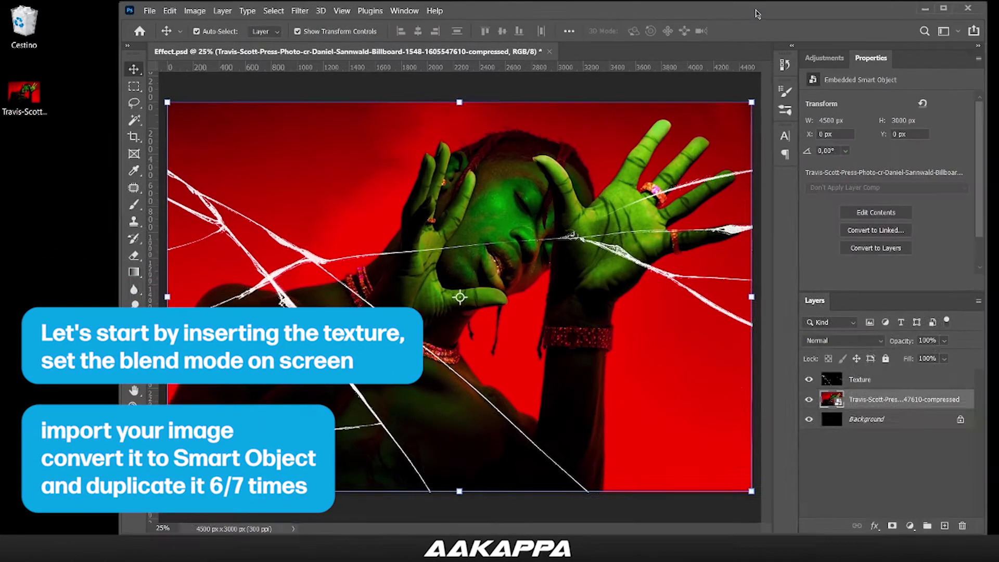
double_click(728, 14)
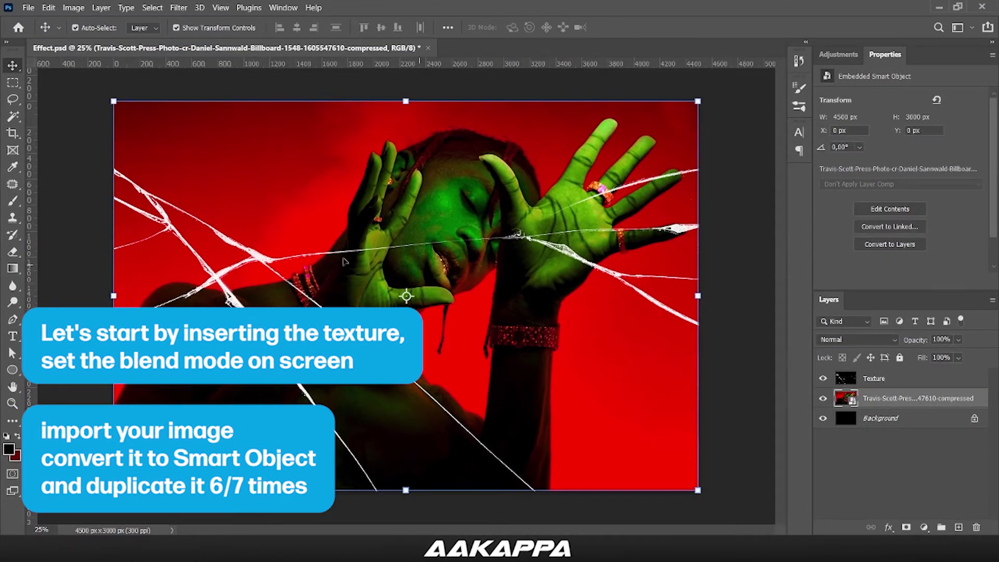
right_click(926, 409)
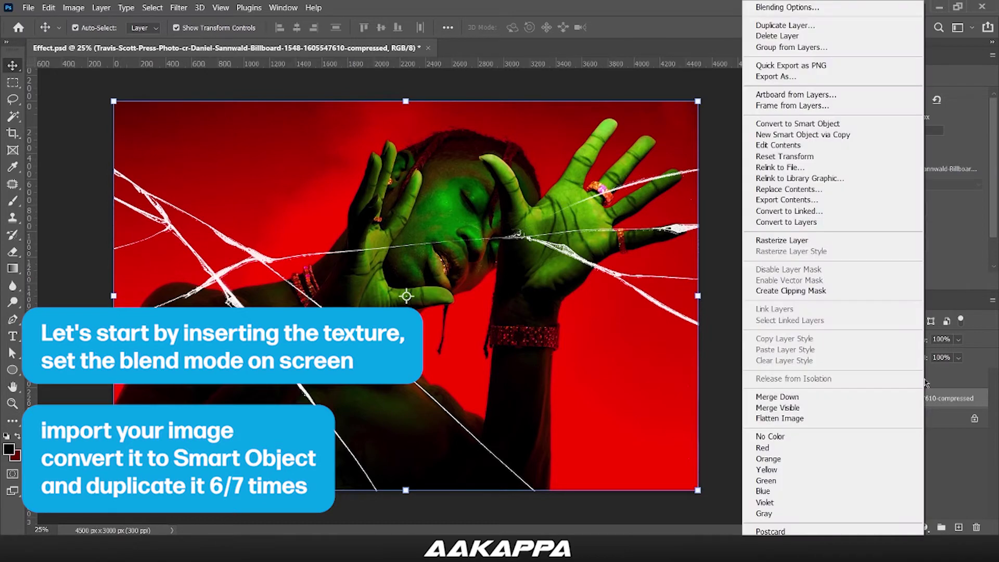
left_click(896, 125)
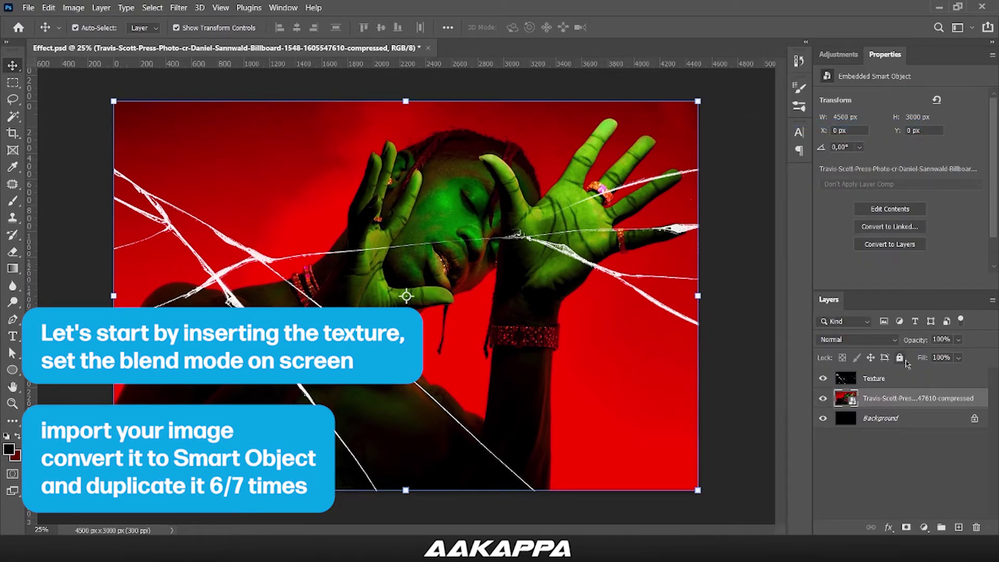
Duplicate the portrait smart object and select the five copies.
key("ctrl+j")
key("ctrl+j")
key("ctrl+j")
key("ctrl+j")
key("ctrl+j")
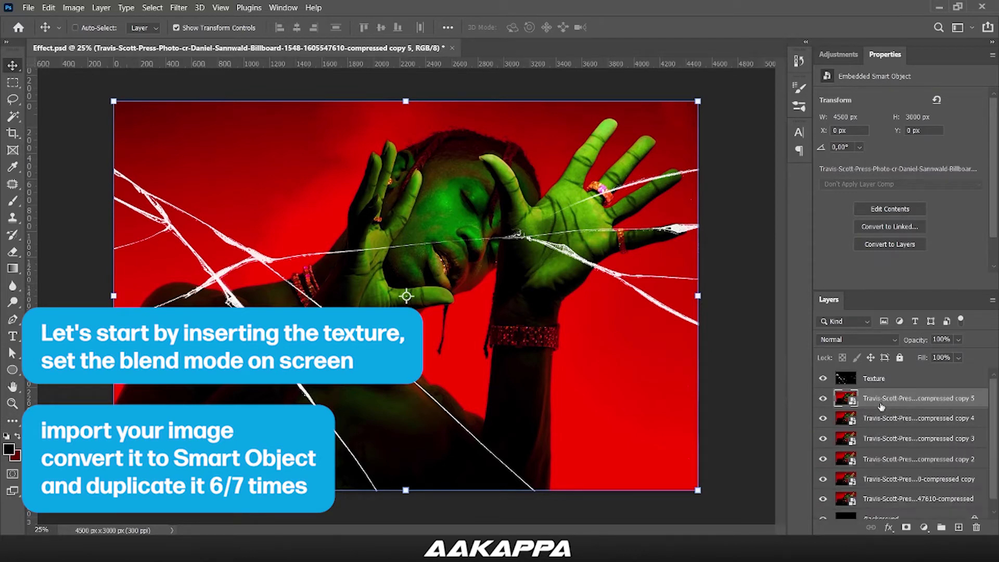
left_click(891, 499)
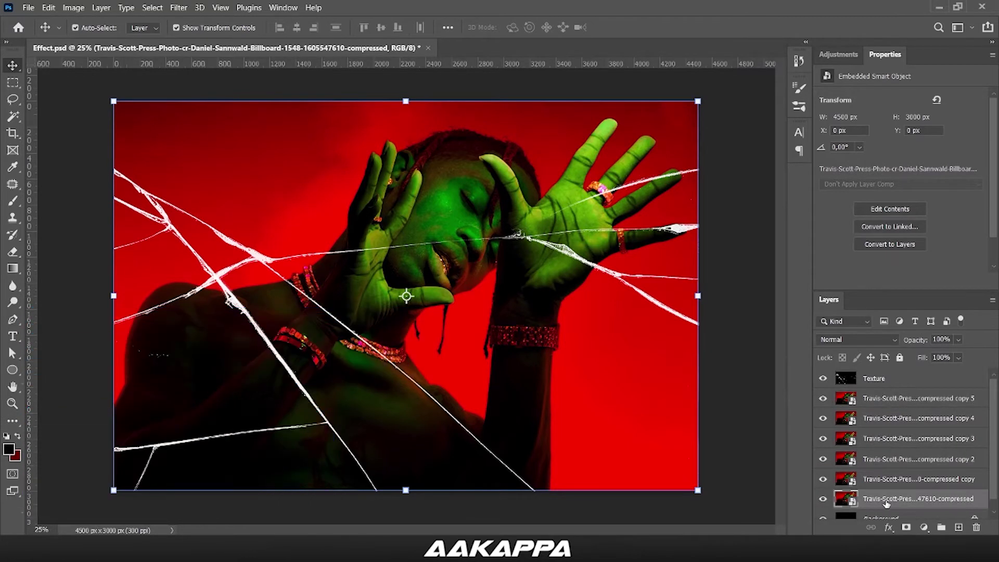
left_click(889, 478)
left_click(892, 405, "shift")
Group the five copies as 'effect' and rename the original portrait layer 'img'.
key("ctrl+g")
type("effect")
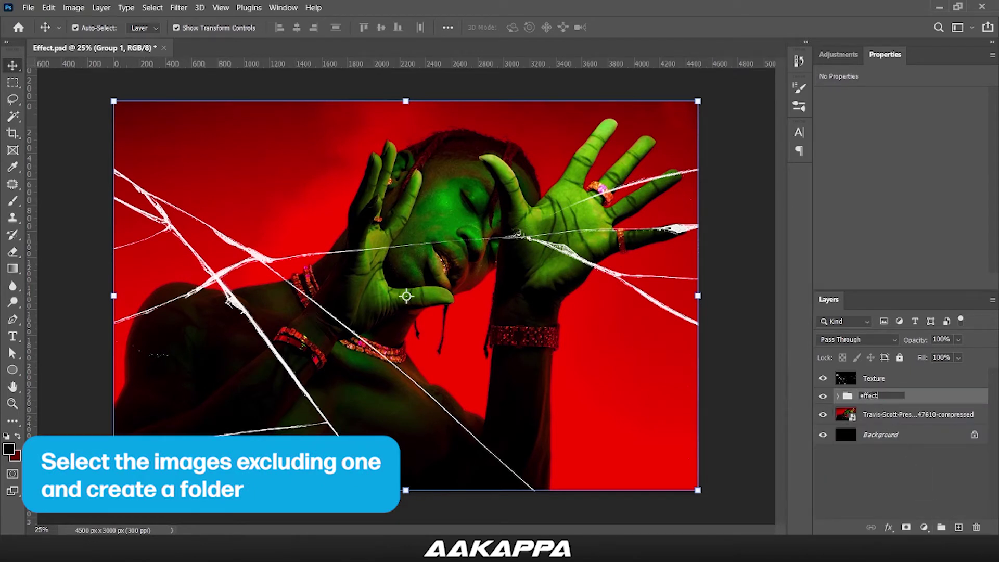
key("Return")
double_click(890, 414)
type("img")
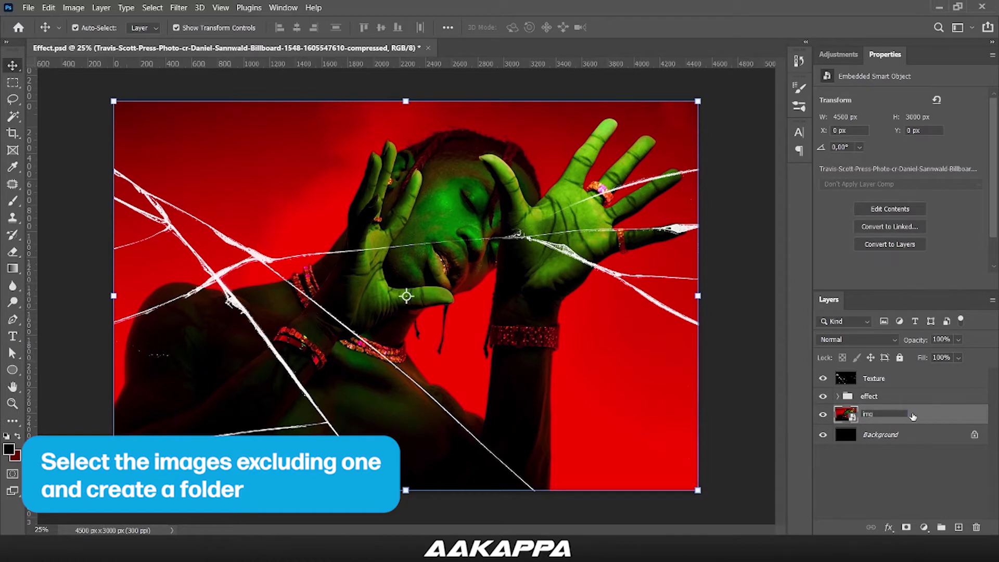
key("Return")
Expand the effect group and hide img and the lower portrait copies.
left_click(892, 395)
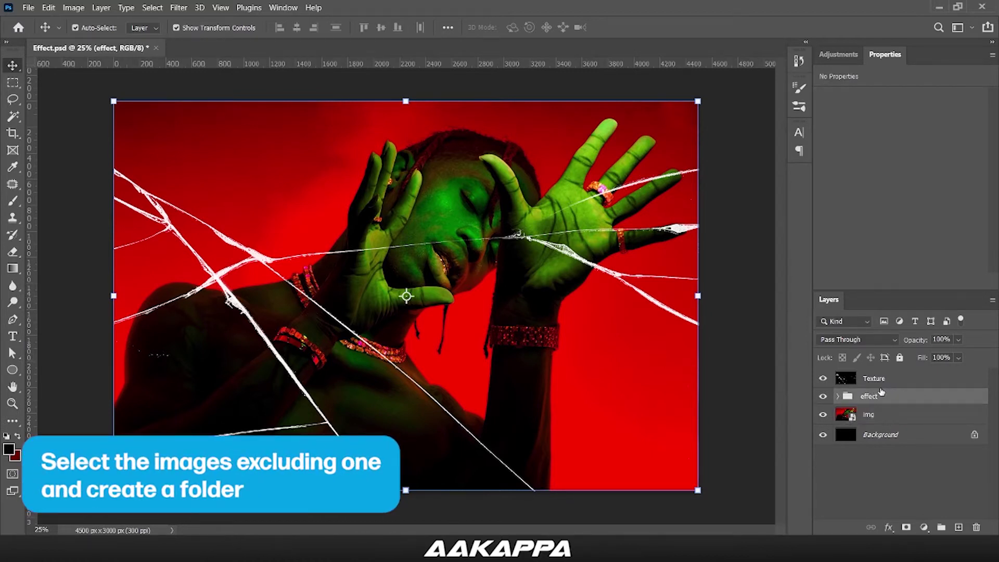
left_click(839, 396)
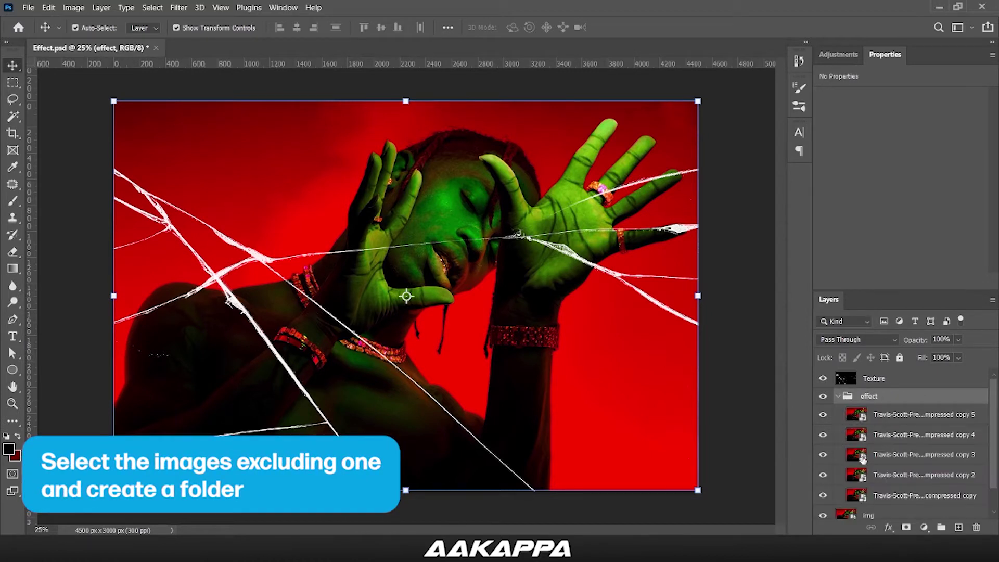
scroll(862, 461, "down", 1)
left_click_drag(824, 489, 826, 418)
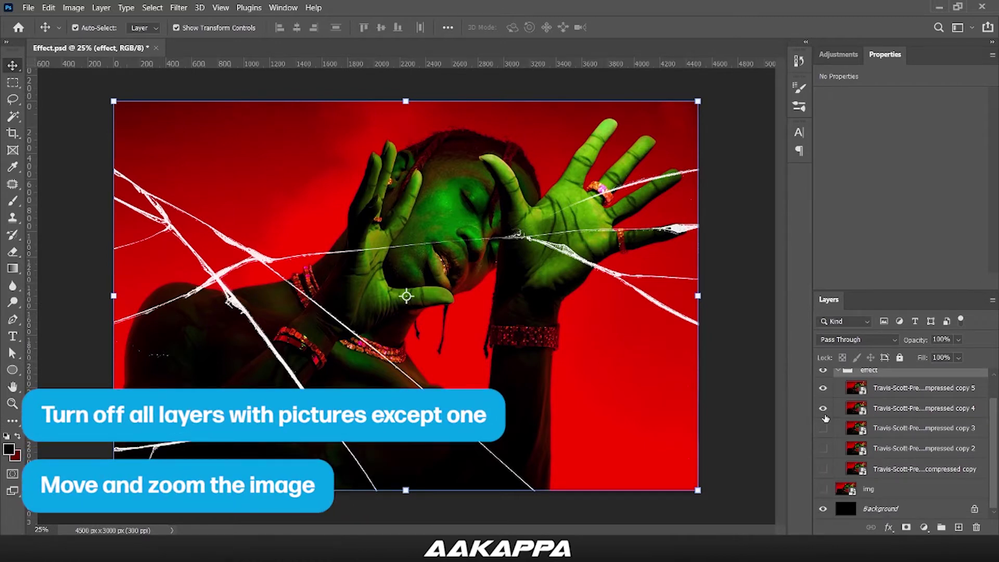
Offset portrait copy 5, scale it to about 110%, and zoom in on the crack.
left_click(870, 392)
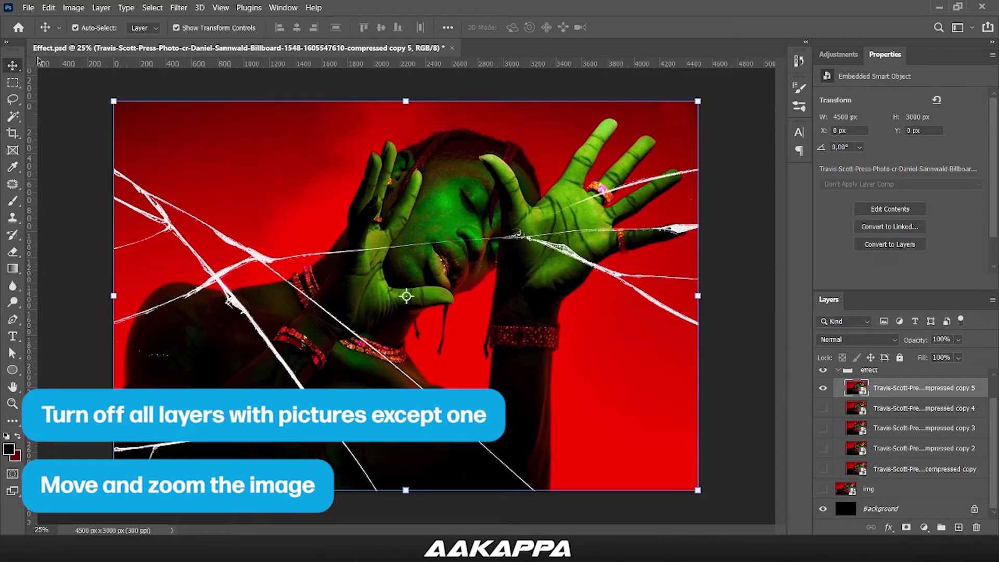
left_click_drag(546, 344, 553, 328)
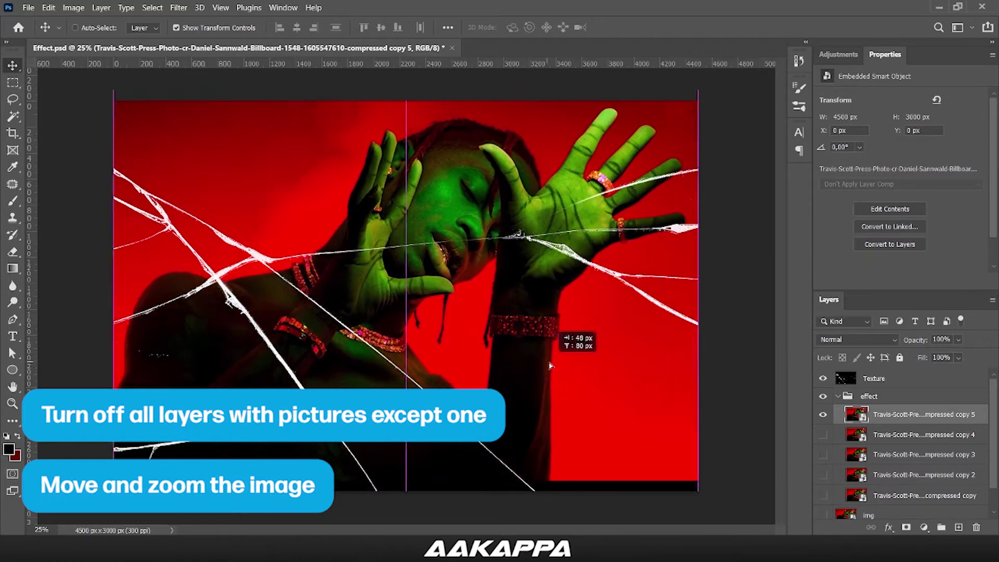
key("ctrl+t")
left_click_drag(119, 280, 57, 276)
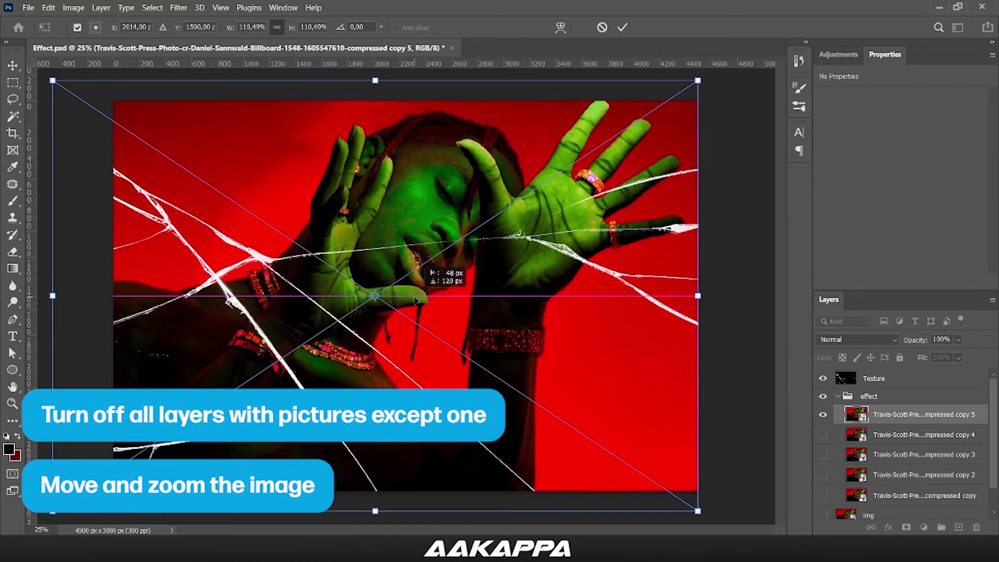
left_click_drag(432, 263, 396, 278)
left_click(622, 28)
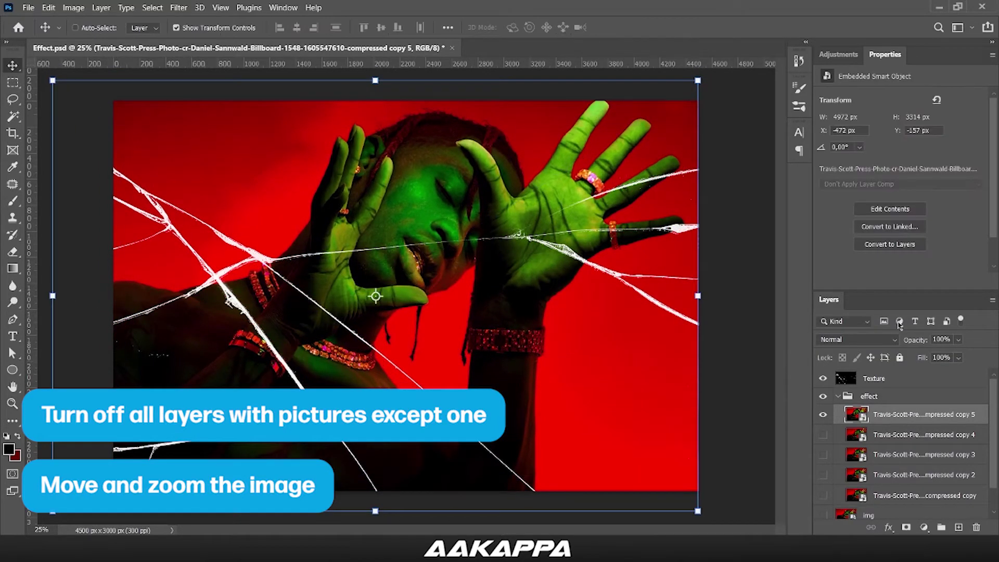
key("z")
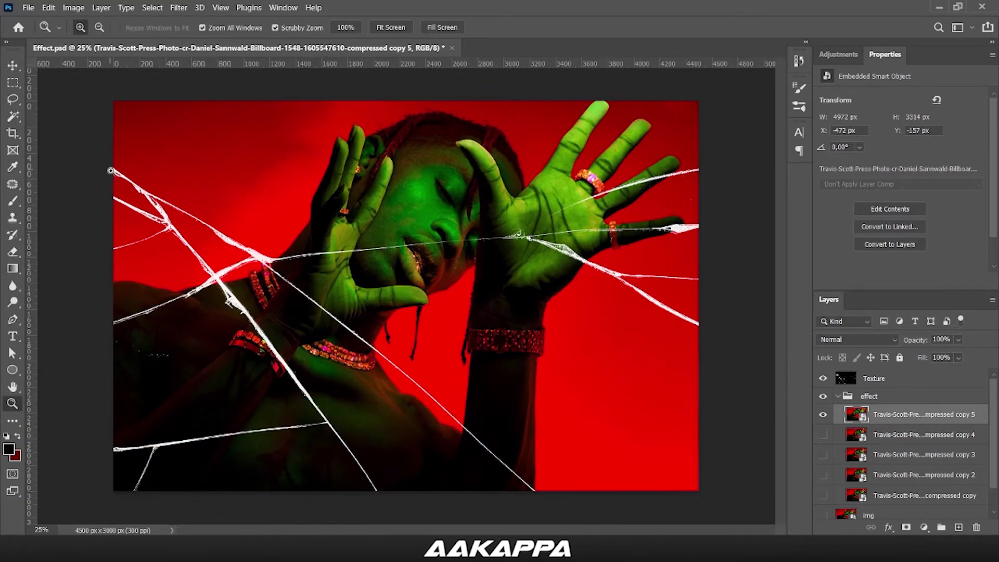
left_click_drag(365, 359, 425, 361)
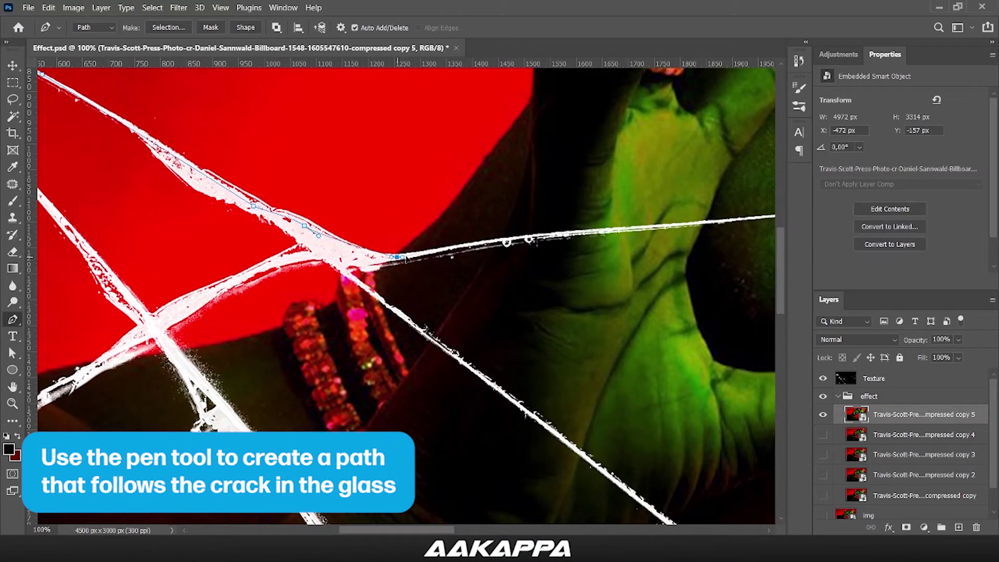
Trace the long horizontal crack with the Pen tool past the image's right edge.
left_click_drag(412, 256, 234, 251)
left_click(358, 229)
left_click(428, 225)
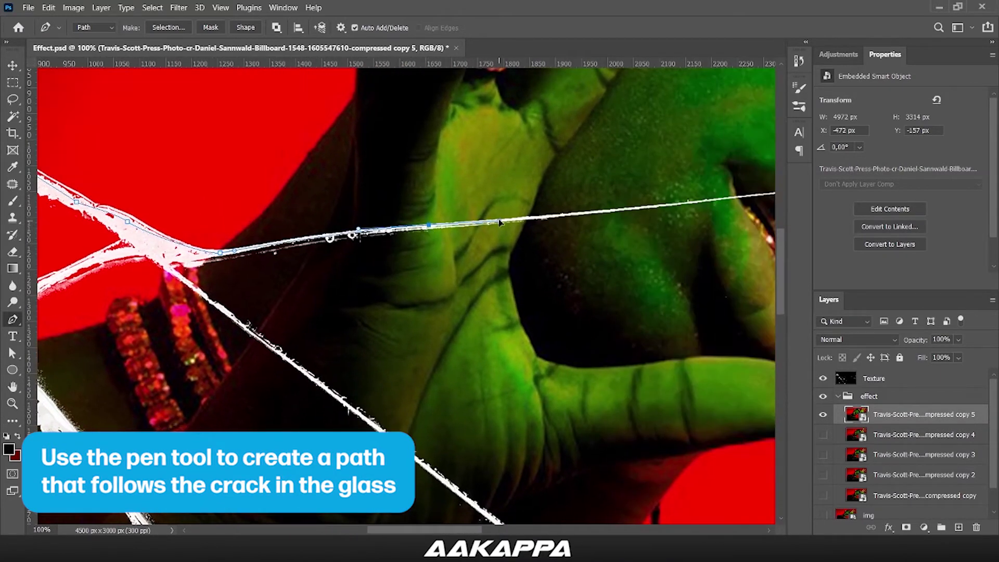
left_click_drag(502, 224, 123, 236)
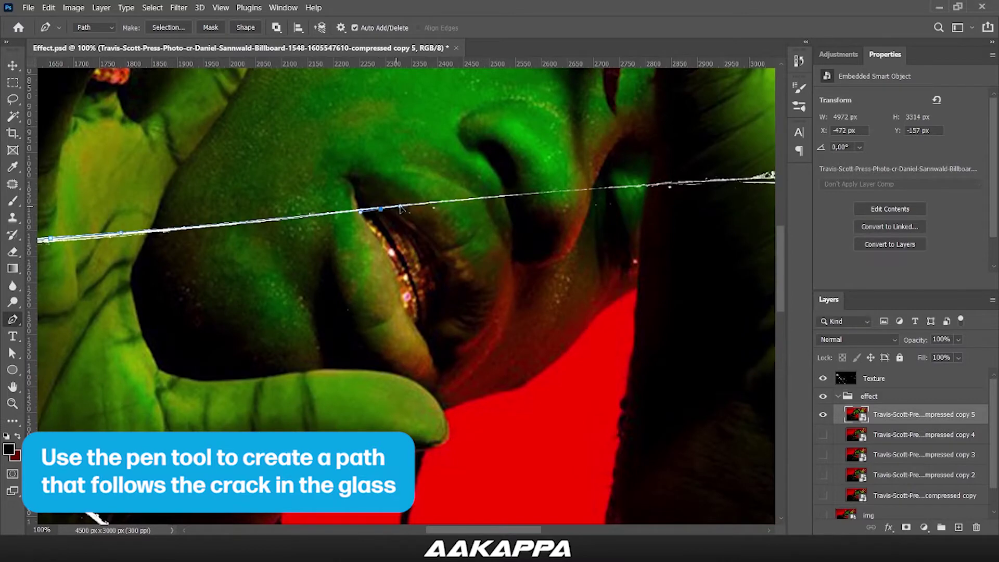
left_click_drag(577, 211, 254, 194)
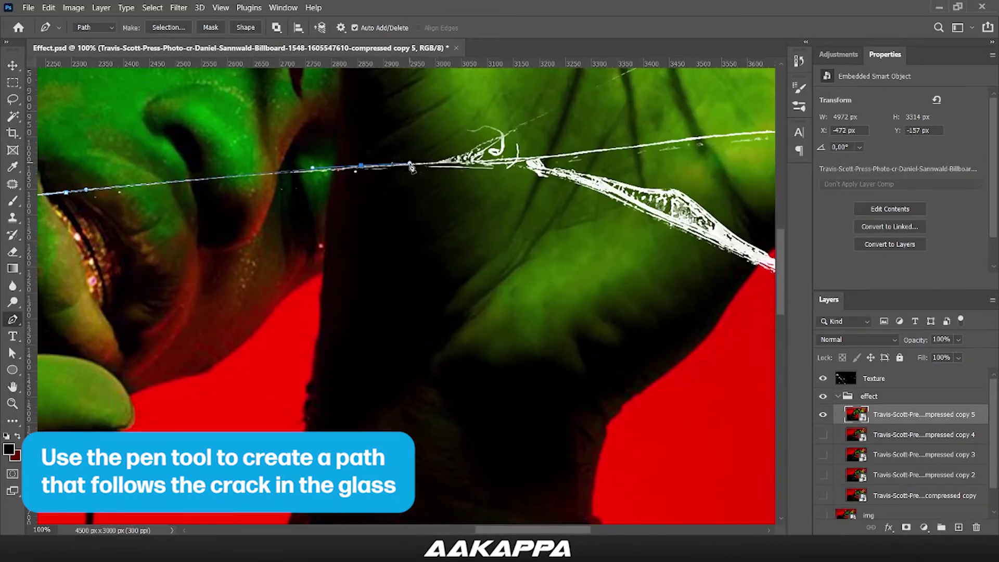
left_click_drag(475, 196, 381, 257)
left_click_drag(532, 160, 417, 212)
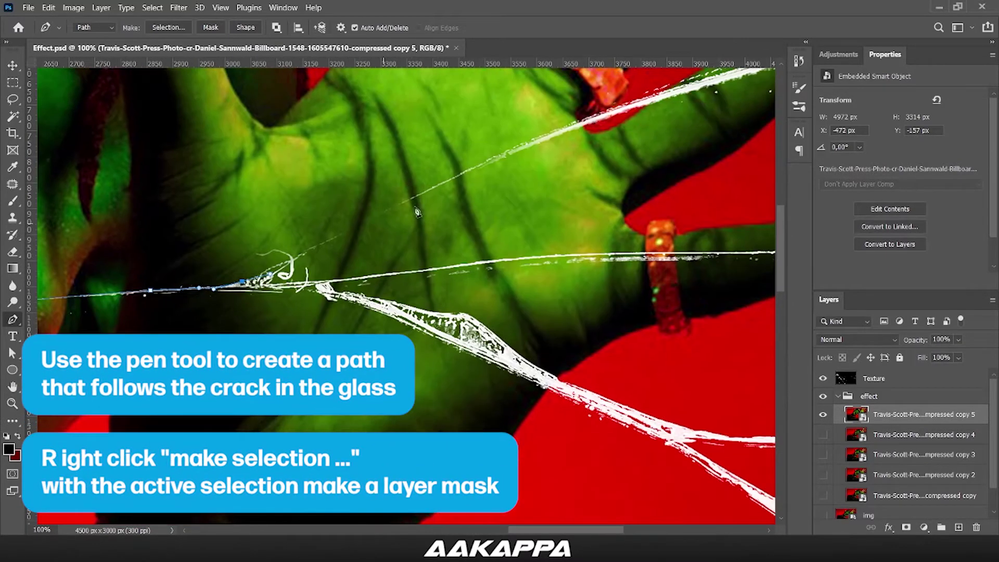
left_click_drag(557, 138, 260, 156)
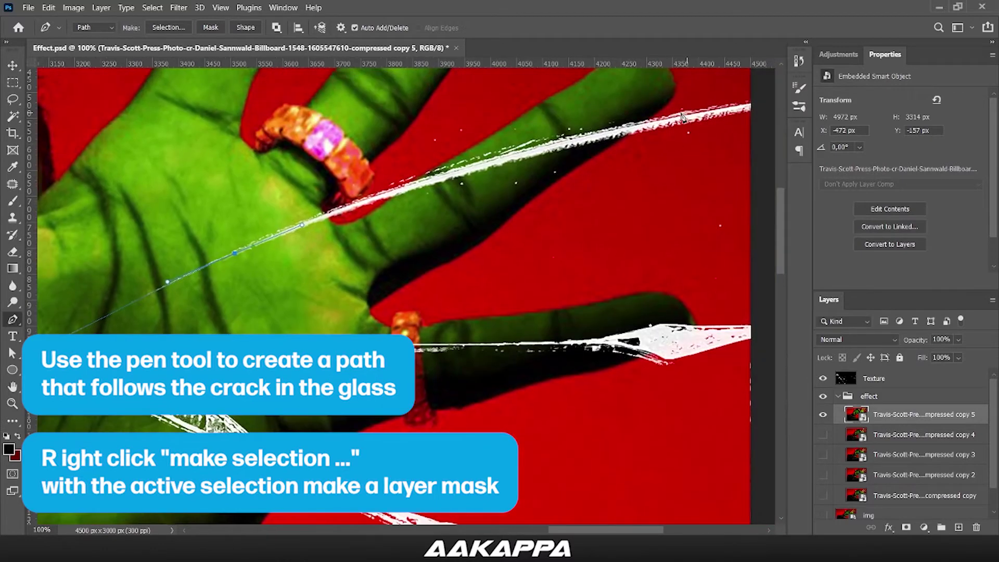
left_click_drag(682, 117, 458, 63)
left_click(650, 74)
Zoom out to fit the image and carry the path across the top of the photo.
key("z")
left_click(468, 226, "alt")
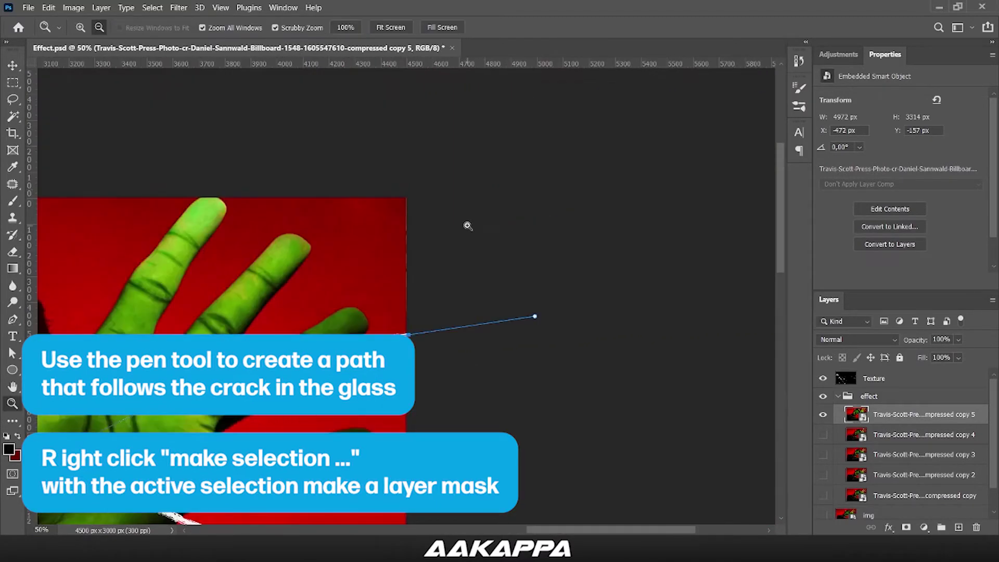
key("ctrl+minus")
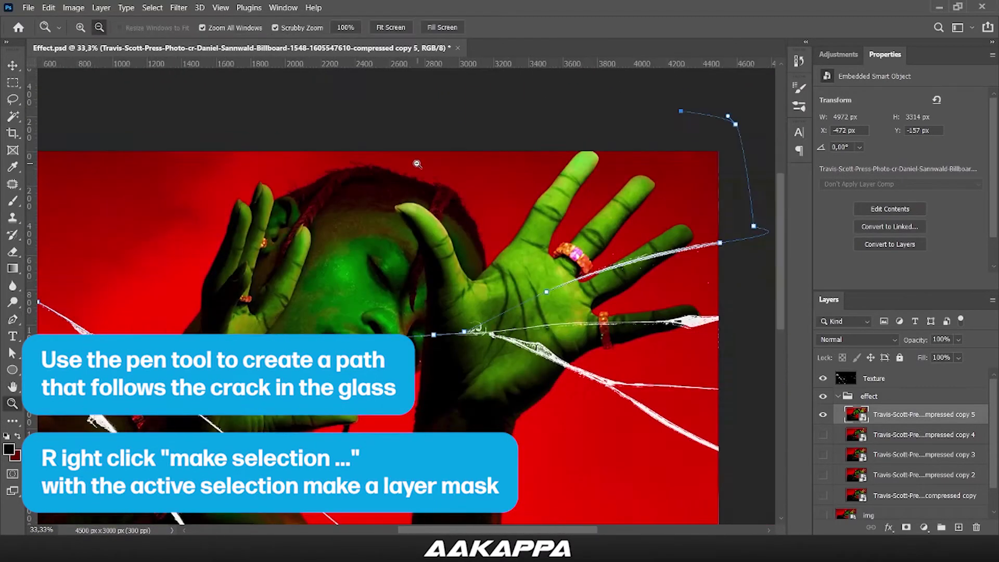
key("ctrl+minus")
key("p")
left_click(217, 78)
left_click(119, 87)
left_click(72, 132)
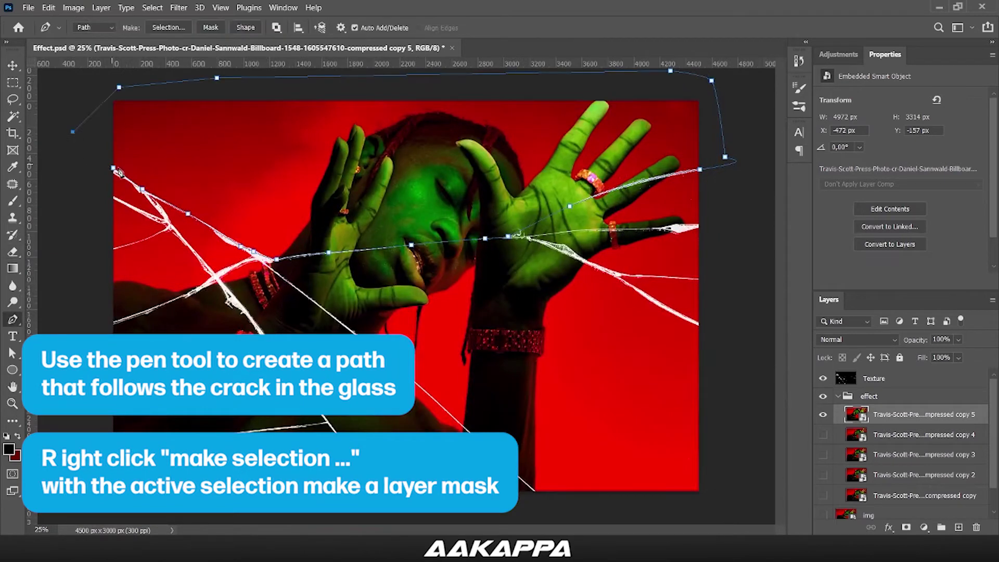
Close the path, turn it into a selection, and add a layer mask to copy 5.
right_click(231, 166)
left_click(260, 215)
key("Return")
left_click(906, 527)
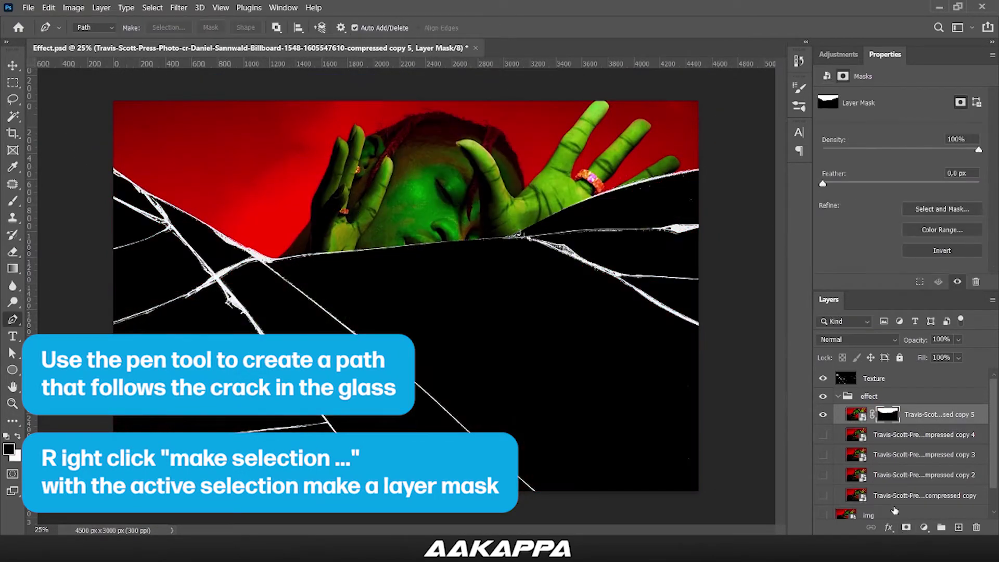
Show portrait copy 4, enlarge it slightly, and shift it down, offset from copy 5.
left_click(823, 414)
left_click(823, 434)
left_click(921, 435)
key("ctrl+t")
left_click_drag(698, 491, 736, 498)
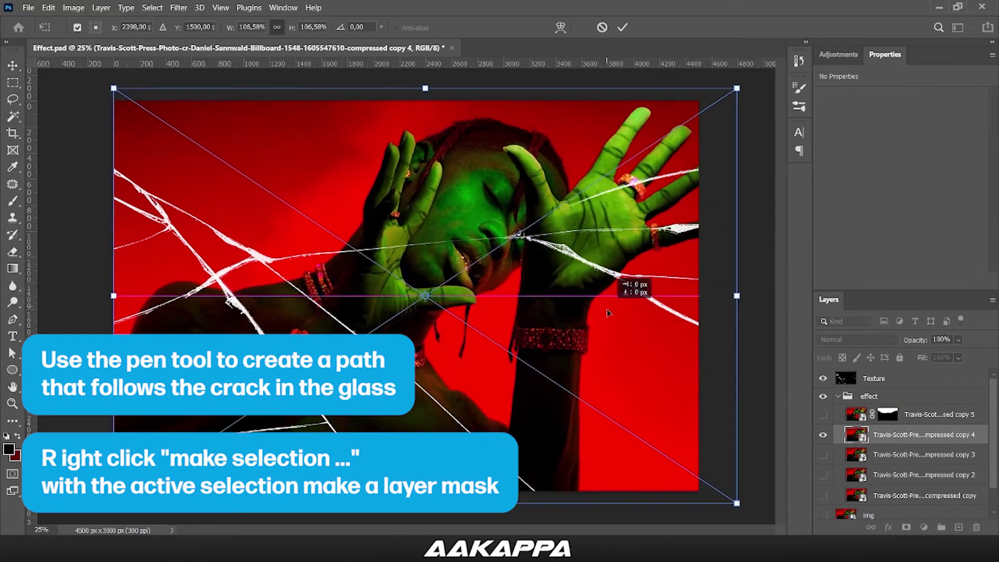
mouse_move(613, 274)
left_mouse_down()
mouse_move(613, 325)
mouse_move(615, 312)
left_mouse_up()
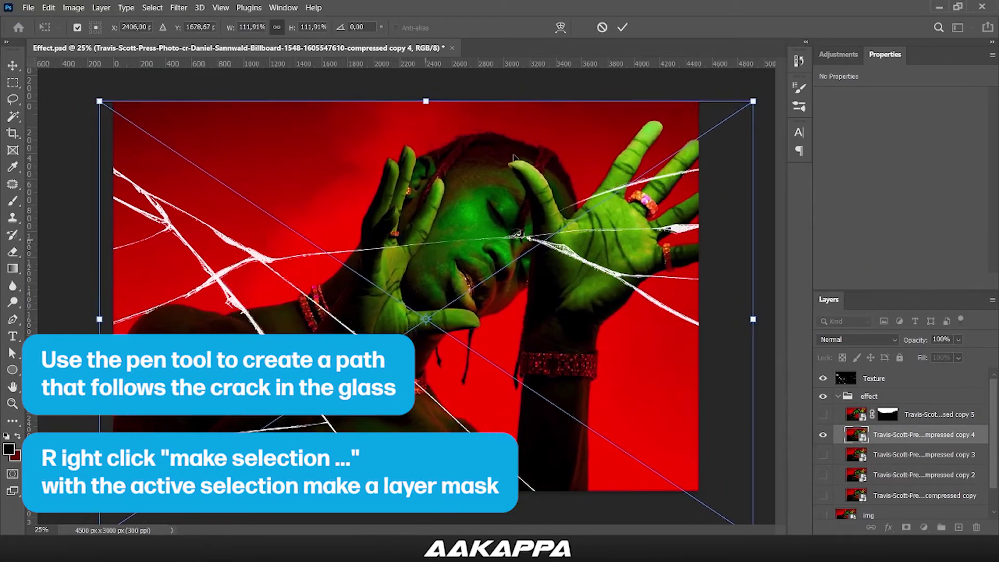
key("Return")
left_click(823, 415)
left_click_drag(540, 395, 538, 376)
left_click(823, 415)
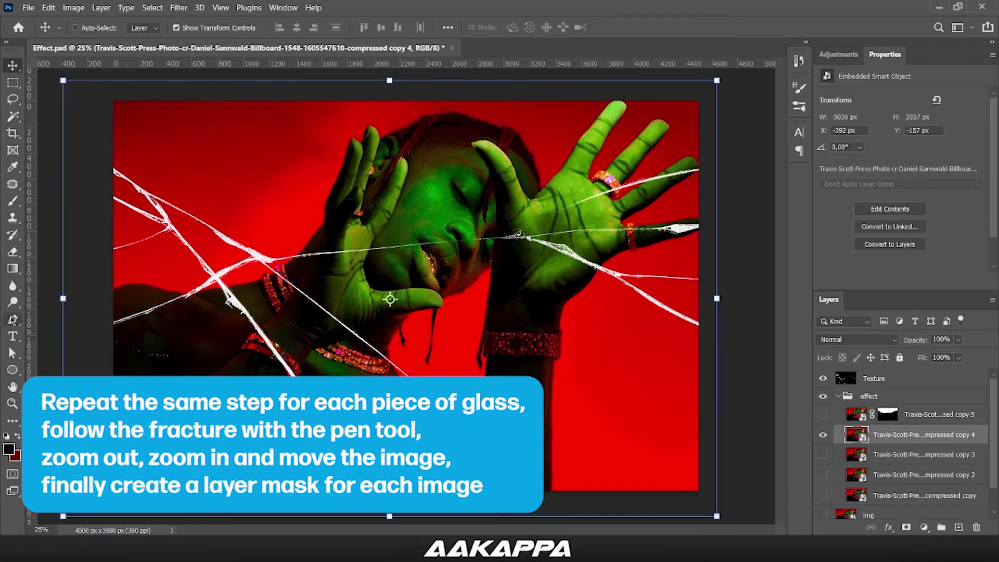
Start a pen path at the crack's end in the lower right of copy 4.
key("p")
scroll(583, 523, "up", 2)
left_click_drag(640, 466, 580, 465)
left_click(581, 464)
left_click_drag(337, 258, 452, 316)
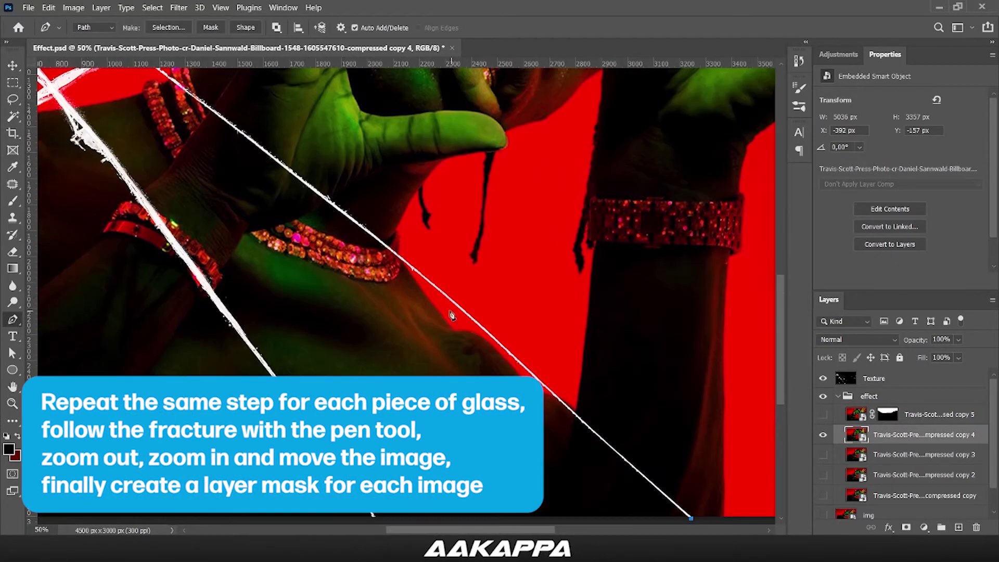
left_click(412, 267)
Continue the path along the fracture line and lower branch beyond the image edge.
left_click_drag(286, 186, 457, 265)
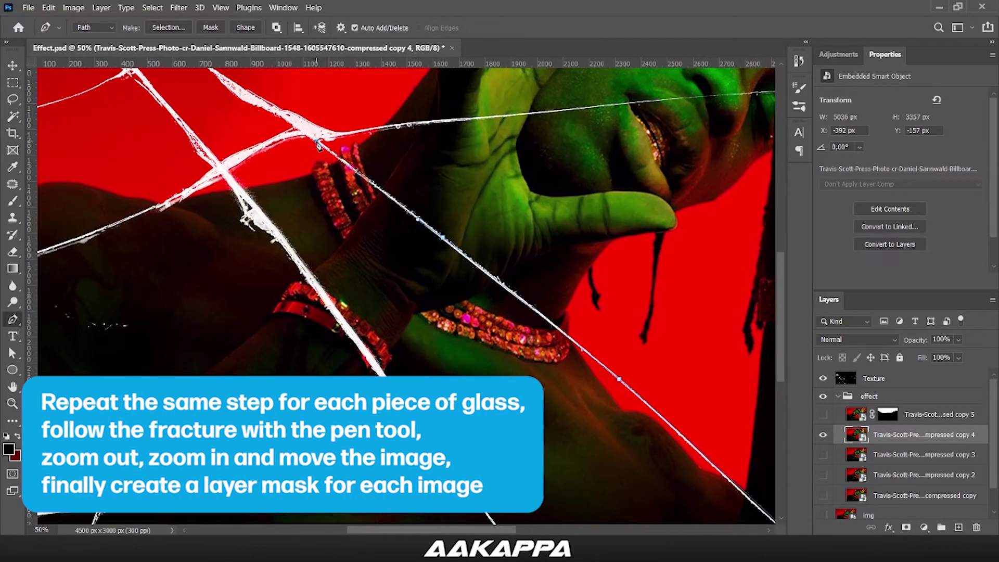
left_click_drag(438, 122, 280, 131)
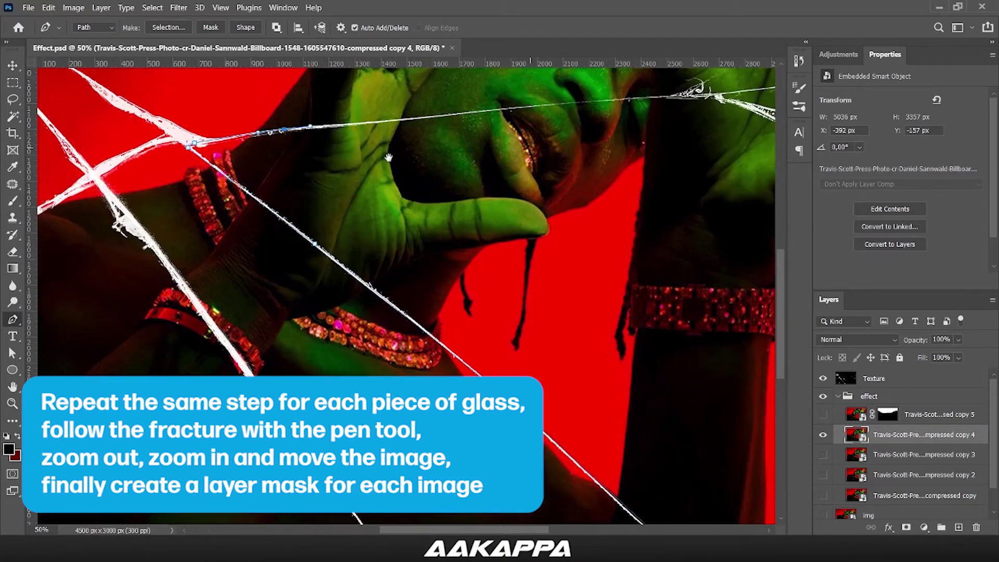
left_click(351, 126)
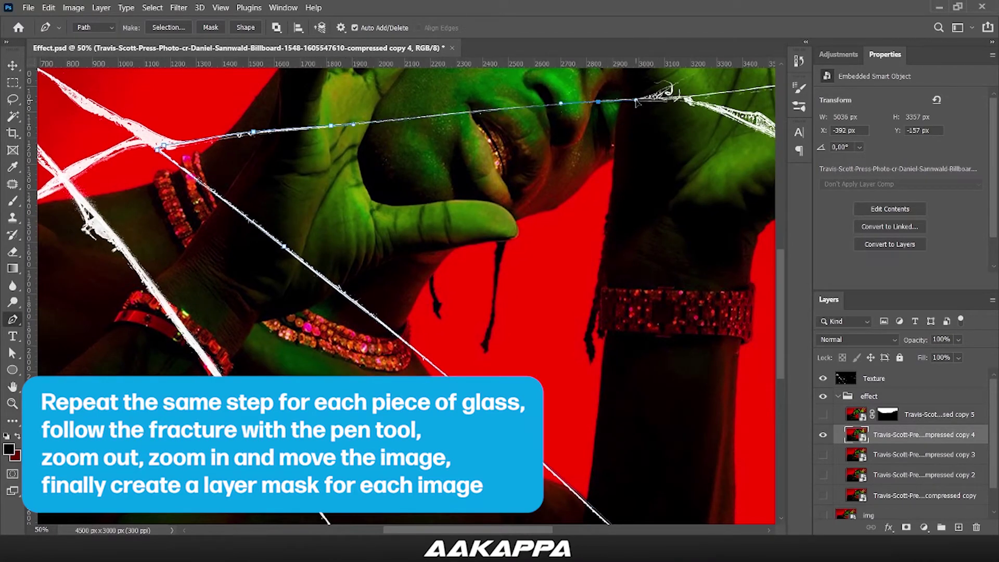
left_click_drag(713, 119, 434, 105)
left_click_drag(577, 162, 531, 128)
left_click(555, 146)
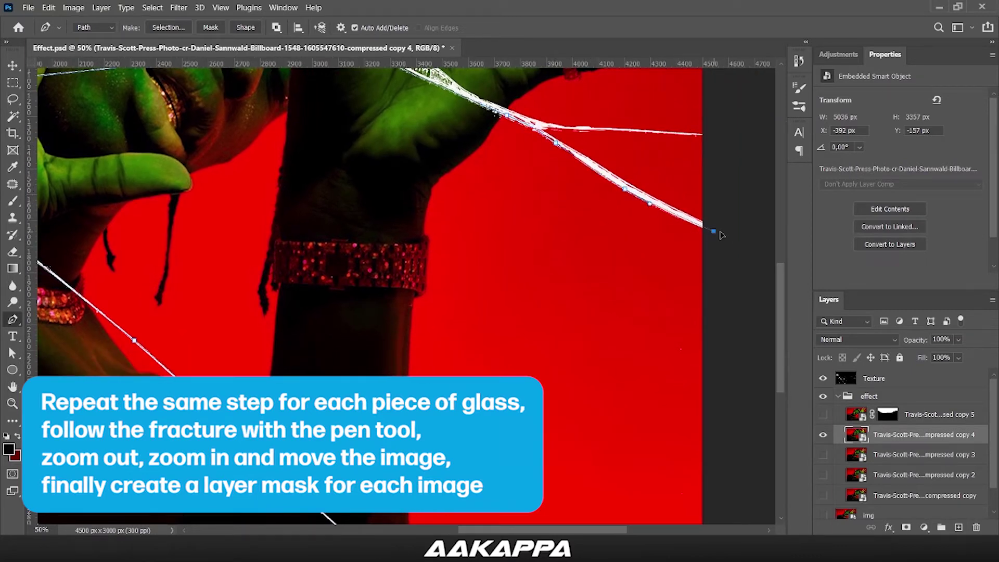
left_click(617, 267, "alt")
Close the path around the shard, make a selection, and mask copy 4 to it.
left_click(726, 502)
right_click(554, 151)
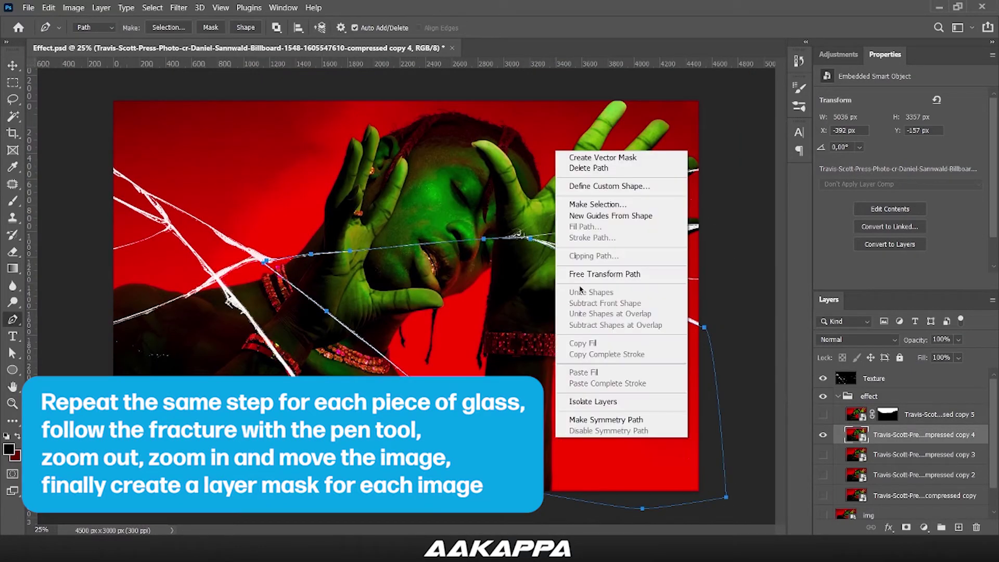
left_click(588, 216)
left_click(906, 527)
left_click(823, 435)
Show portrait copy 3, enlarge it, and shift it downward.
left_click(823, 454)
left_click(916, 455)
key("ctrl+t")
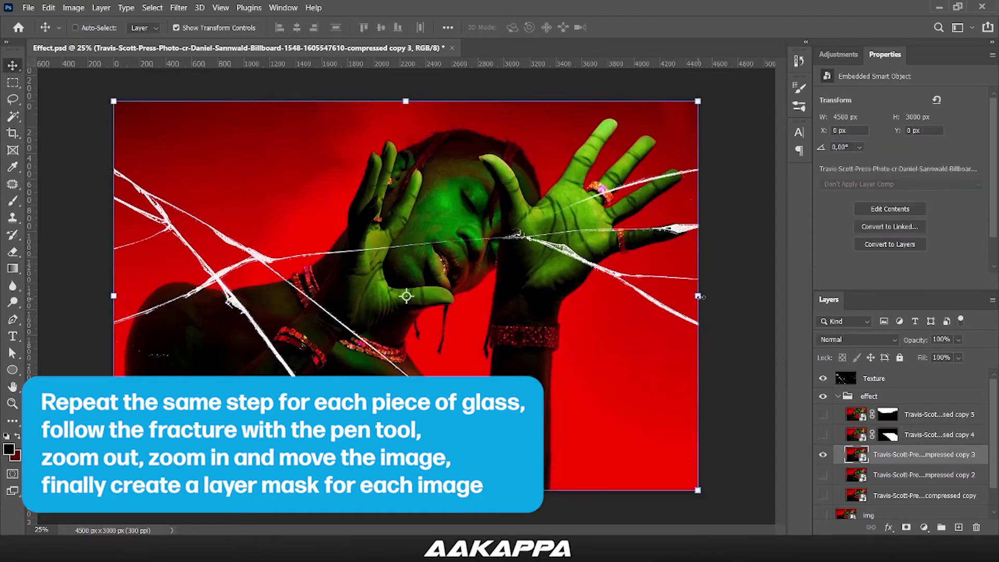
mouse_move(572, 291)
left_mouse_down()
mouse_move(597, 346)
mouse_move(555, 329)
left_mouse_up()
key("Return")
left_click(823, 435)
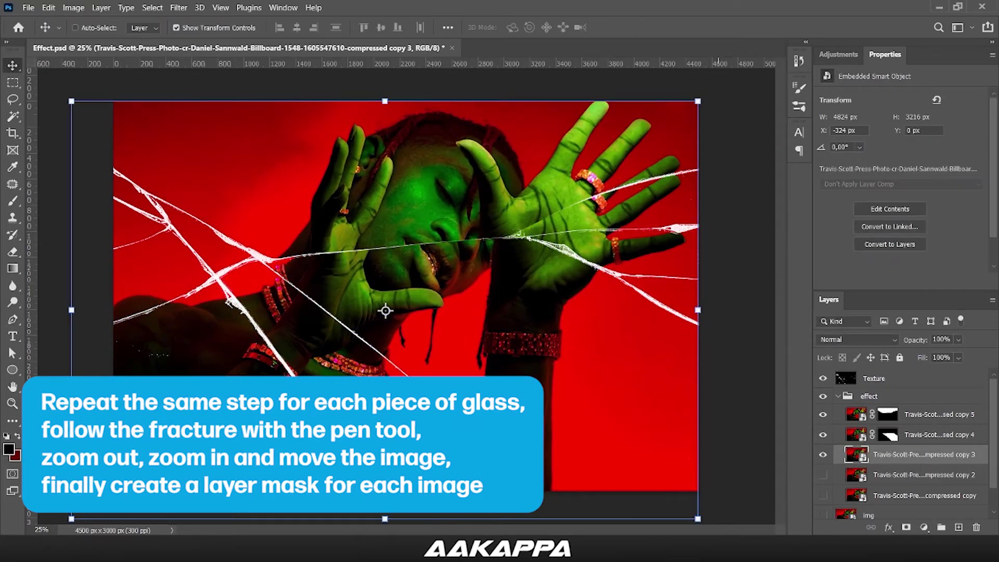
left_click(823, 414)
left_click_drag(384, 307, 384, 335)
Trace copy 3's shard with the Pen tool up to the crack junction.
scroll(364, 250, "up", 3)
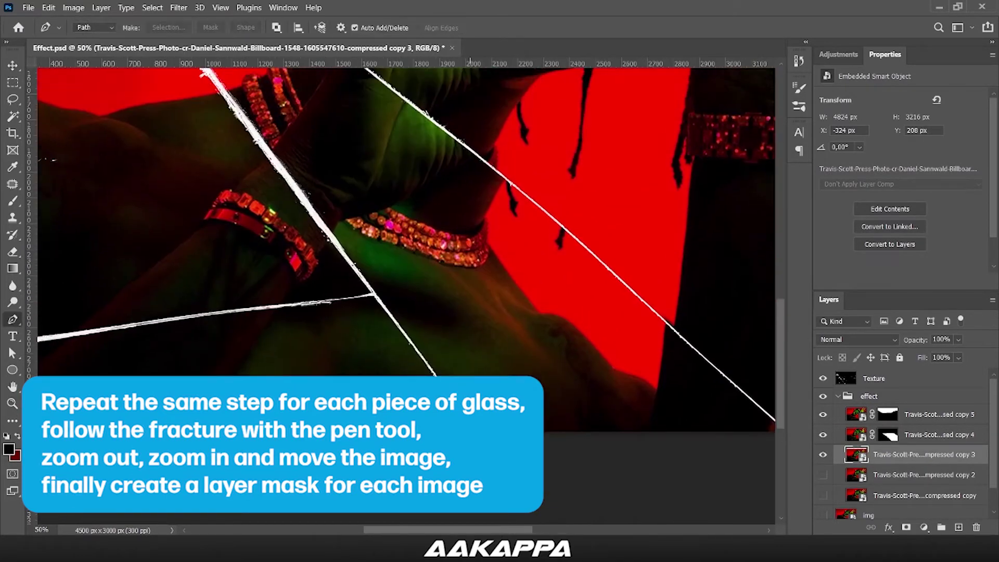
key("p")
left_click(319, 222)
left_click(341, 249)
scroll(312, 234, "up", 3)
left_click(245, 186)
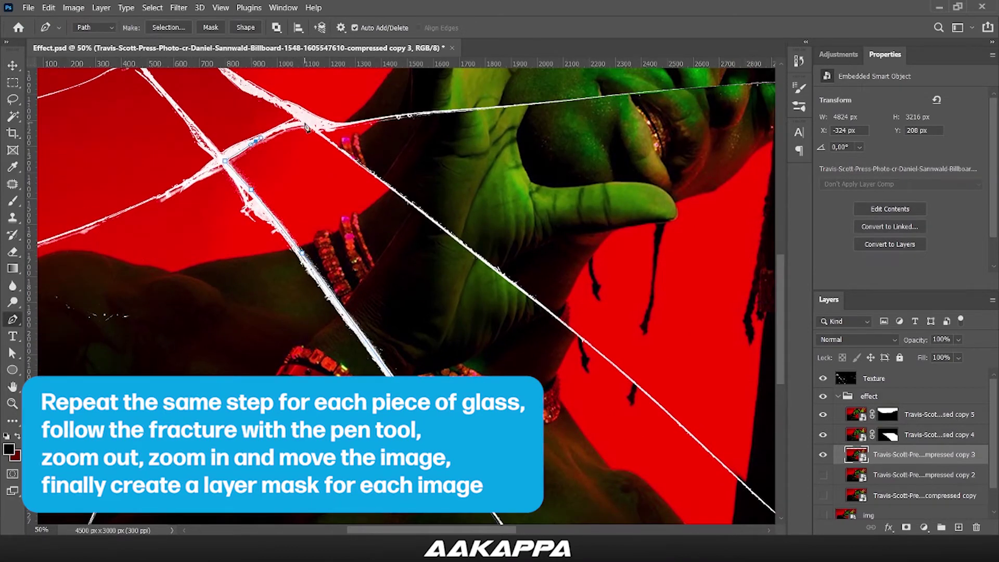
scroll(307, 127, "down", 3)
scroll(308, 128, "right", 3)
left_click(426, 206)
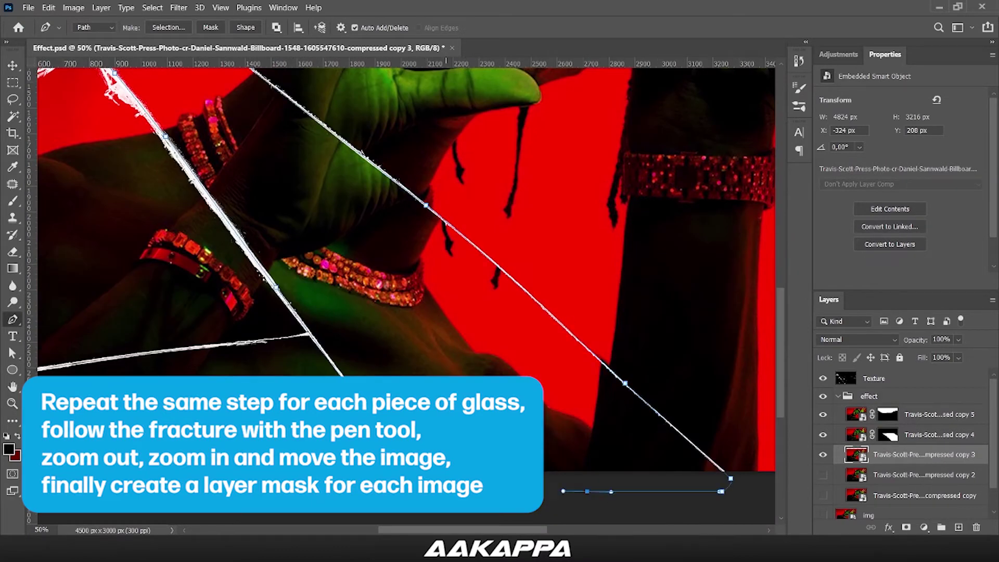
Close the shard path beyond the bottom edge and mask copy 3 to it.
left_click(169, 27)
left_click(562, 197)
key("ctrl+0")
left_click(906, 527)
Show portrait copy 2 and enlarge it slightly.
left_click(823, 475)
left_click(884, 480)
key("v")
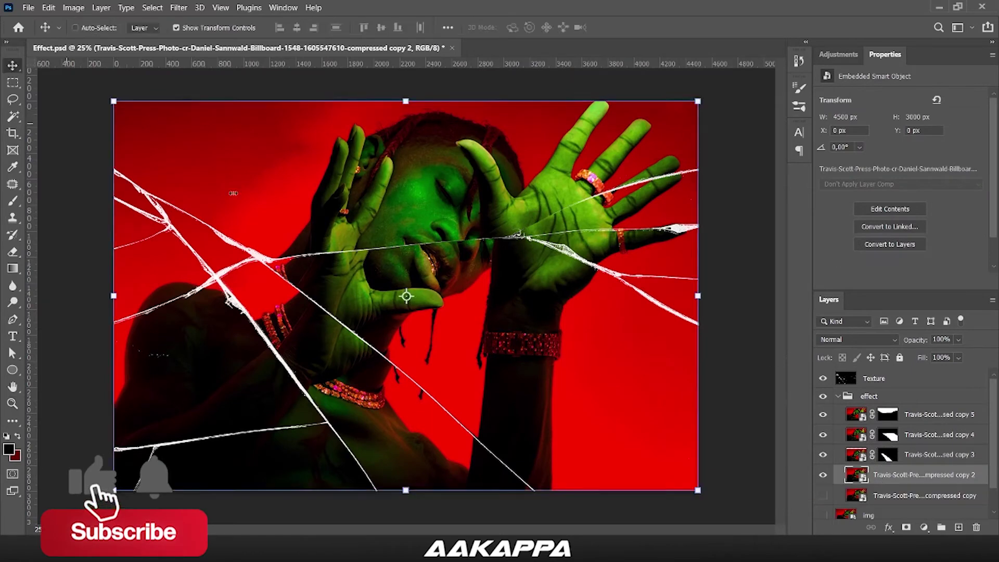
left_click_drag(699, 491, 717, 522)
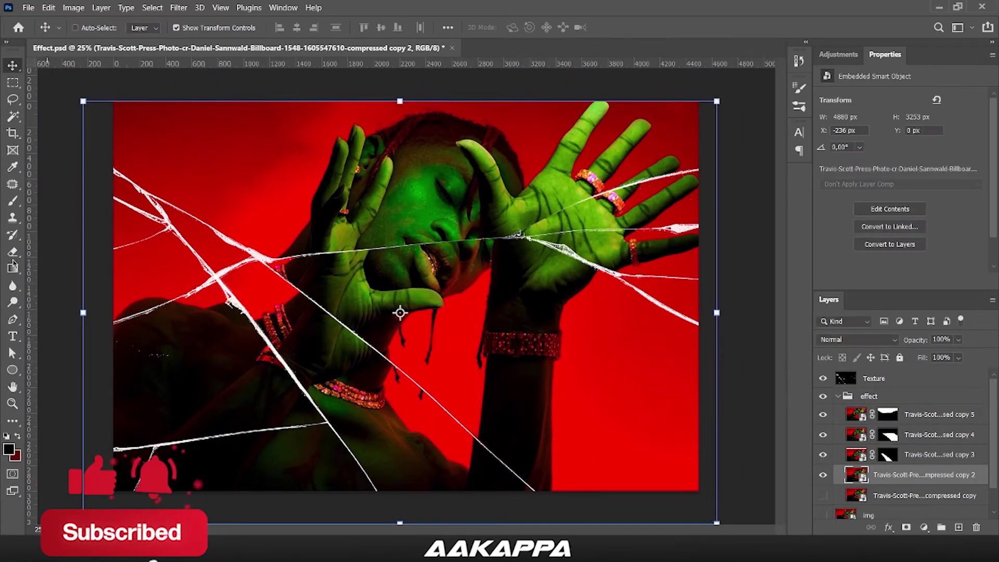
key("p")
Trace copy 2's shard along the crack and mask it from the path selection.
left_click(215, 279)
left_click(326, 420)
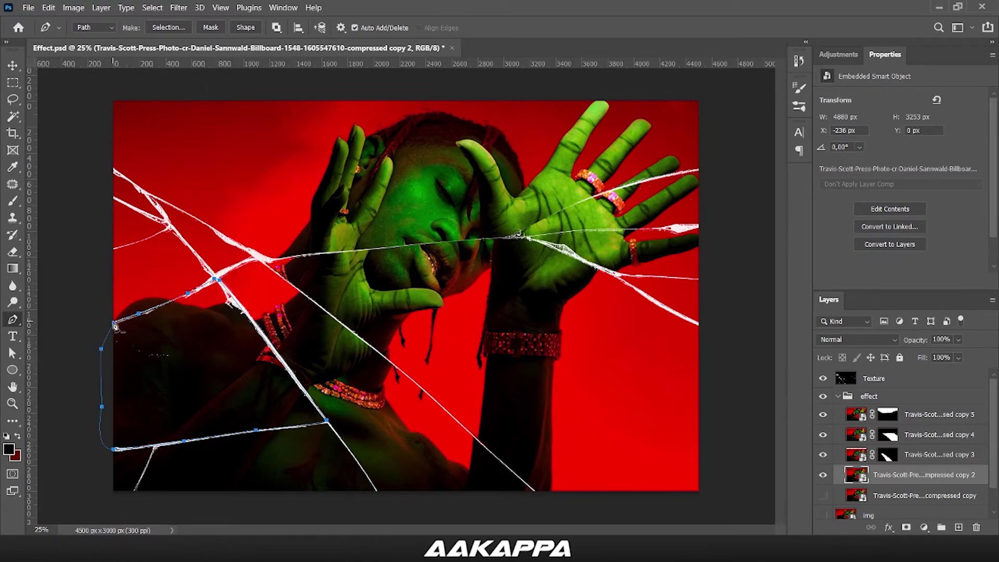
right_click(187, 340)
left_click(224, 134)
key("Return")
left_click(906, 527)
Duplicate the unmasked portrait copy and scale the new copy 7 to about 107%.
left_click(823, 495)
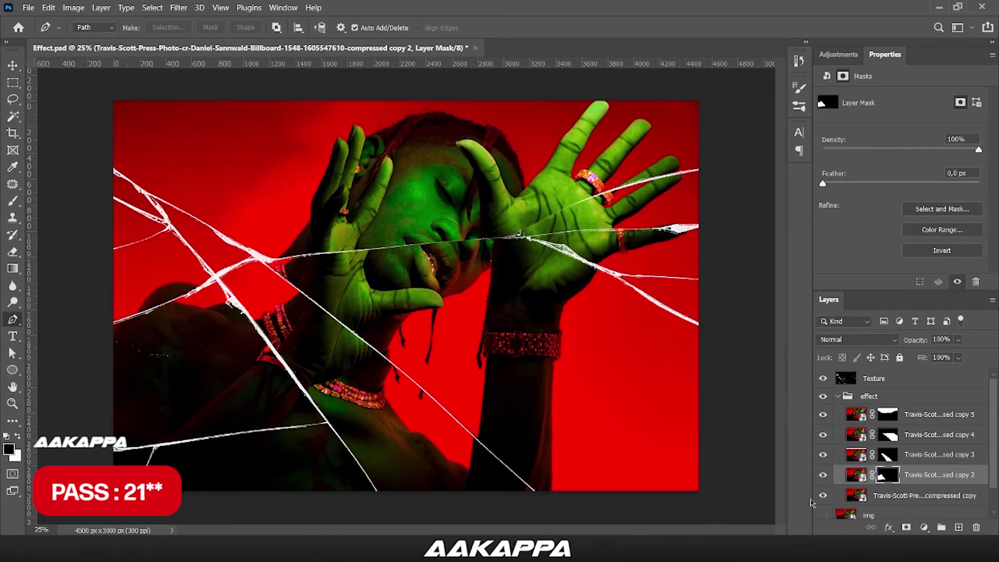
key("ctrl+j")
key("ctrl+j")
key("ctrl+t")
mouse_move(699, 296)
left_mouse_down()
mouse_move(725, 297)
mouse_move(657, 326)
mouse_move(713, 290)
left_mouse_up()
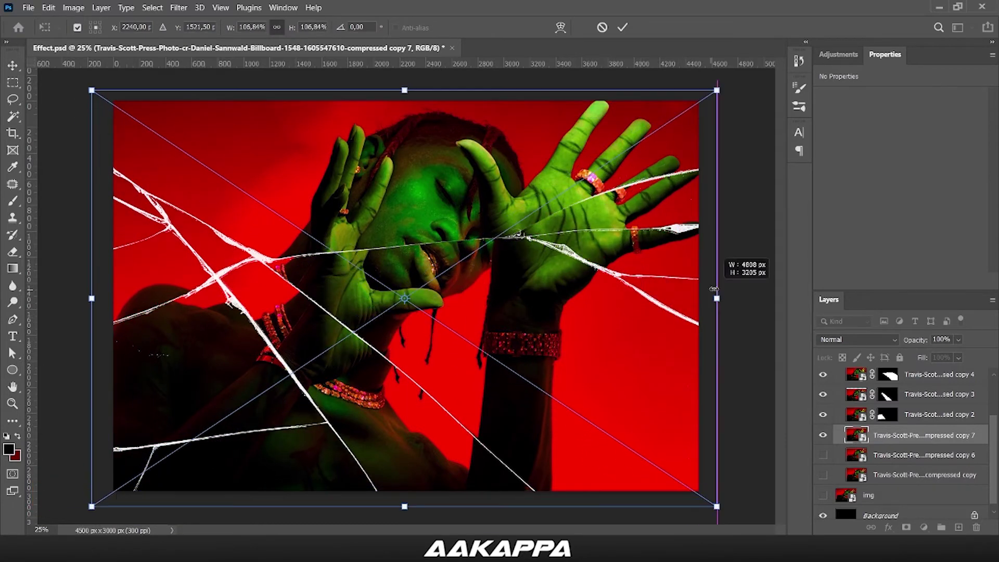
Commit copy 7's enlargement and trace its shard along the crack on the right hand.
key("Return")
key("p")
left_click_drag(529, 237, 547, 235)
scroll(577, 237, "up", 3)
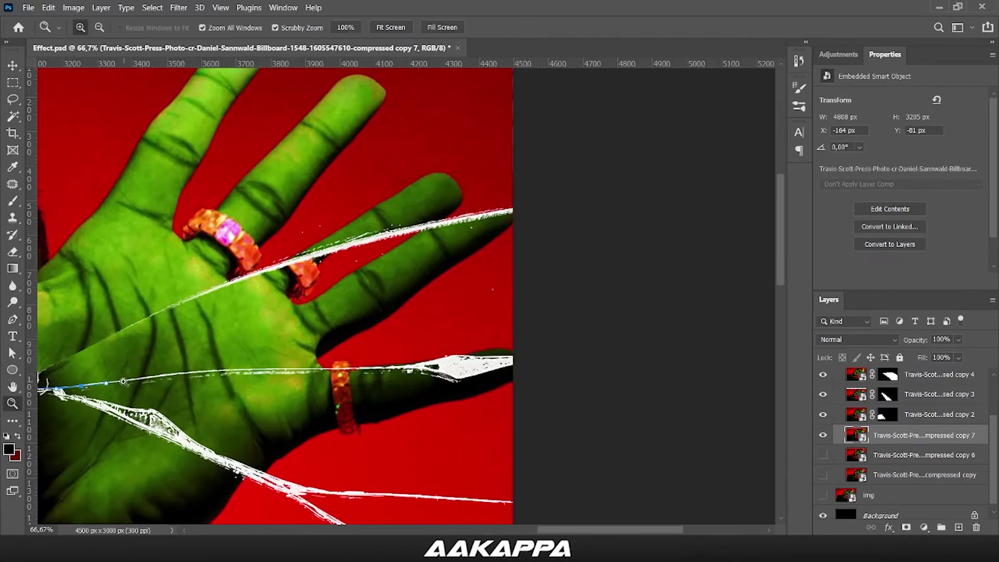
left_click(747, 191)
left_click(746, 124)
left_click(731, 90)
left_click(718, 82)
Turn the traced path into a selection and mask copy 7 to that shard.
scroll(541, 145, "up", 1)
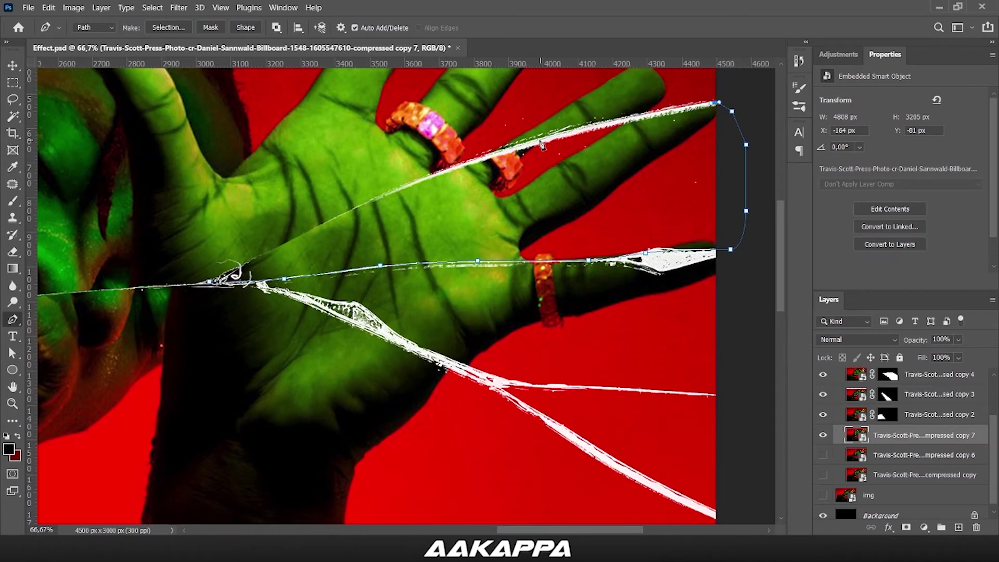
left_click(213, 284)
key("ctrl+Return")
left_click(906, 527)
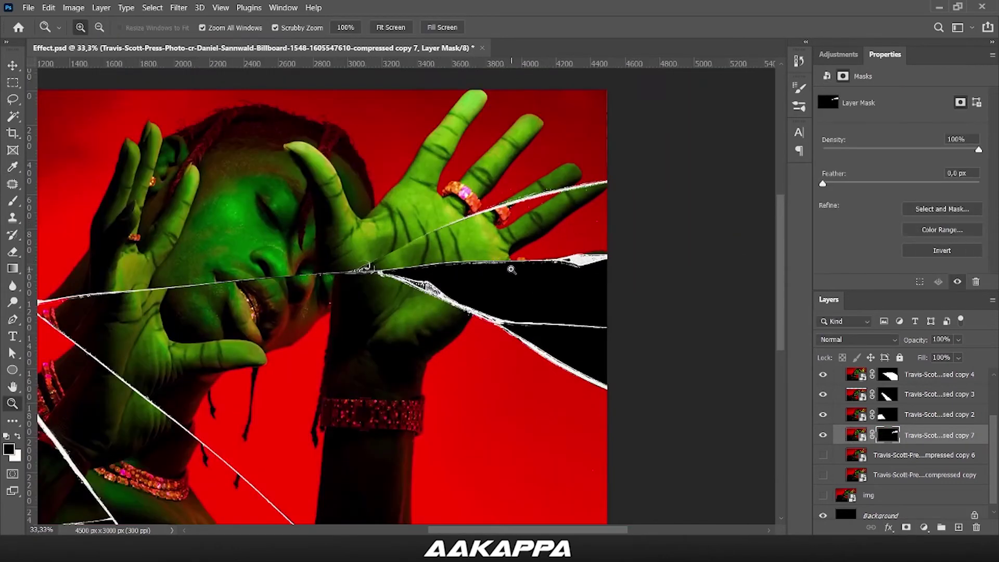
key("ctrl+minus")
key("ctrl+minus")
Offset copy 6 with the Move tool and mask it to its traced shard.
key("v")
left_click_drag(521, 287, 547, 299)
key("p")
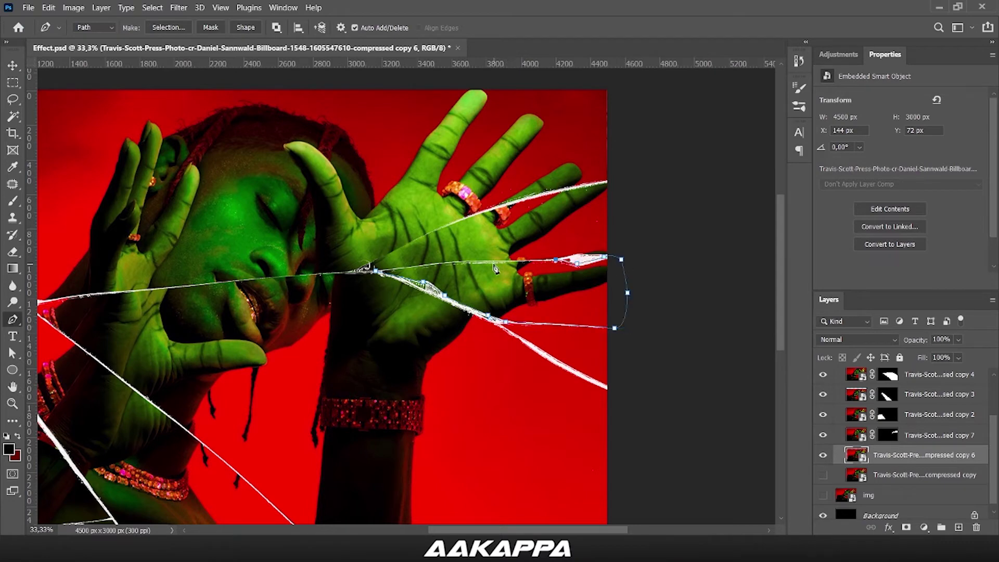
right_click(492, 246)
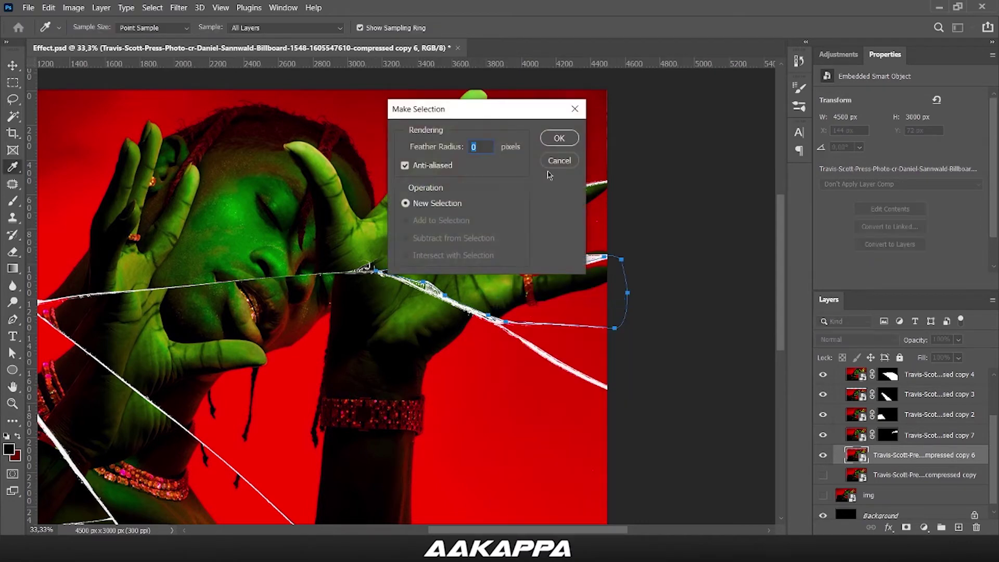
left_click(558, 139)
left_click(906, 527)
key("z")
left_click(451, 336, "alt")
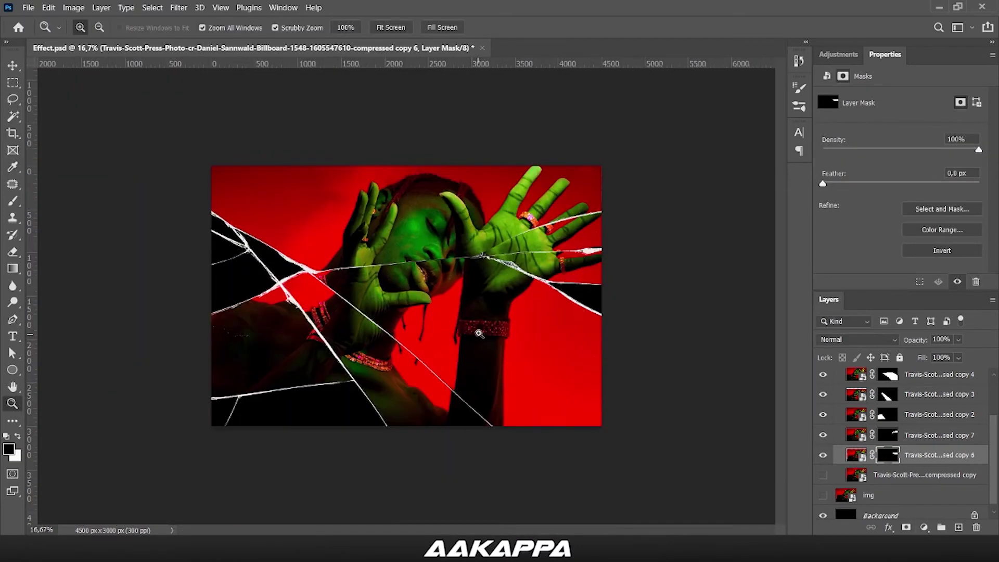
Reveal the bottom portrait copy beneath the shards and select the img layer.
scroll(857, 465, "down", 1)
left_click(823, 469)
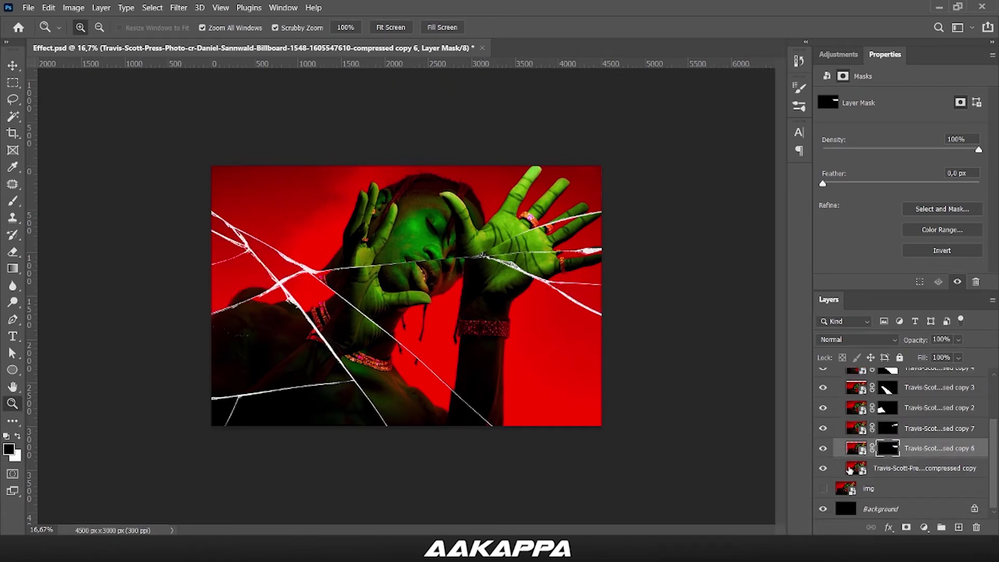
left_click(850, 415)
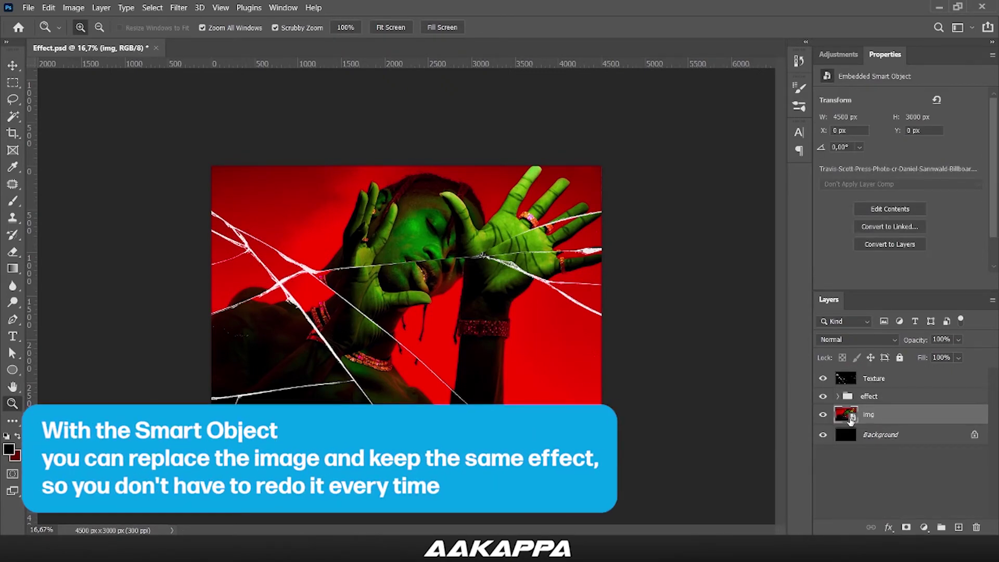
Open the img smart object and enlarge the placed photo to 4500 px wide.
double_click(848, 415)
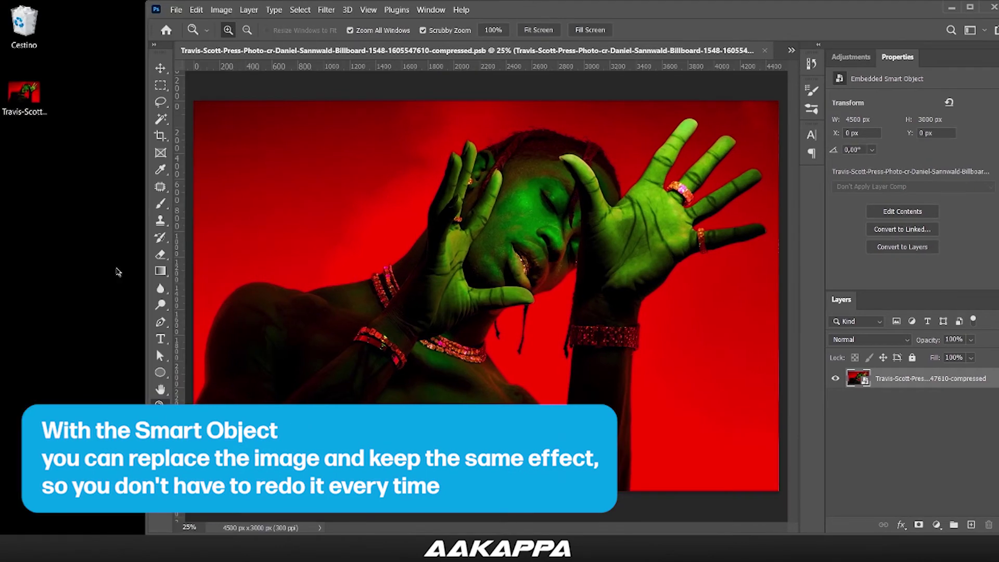
left_click_drag(681, 296, 770, 297)
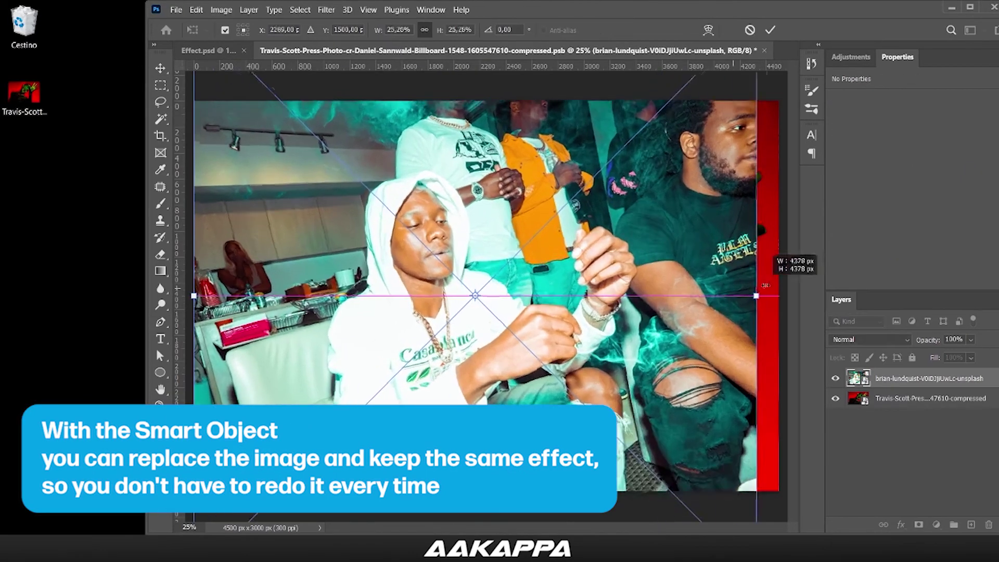
key("Return")
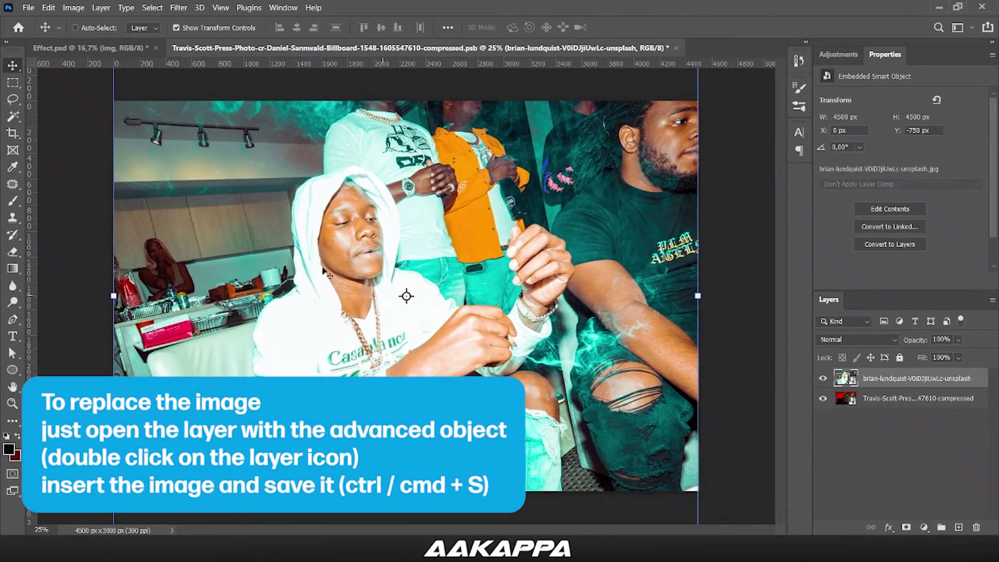
Save the smart object contents and return to Effect.psd.
left_click(28, 7)
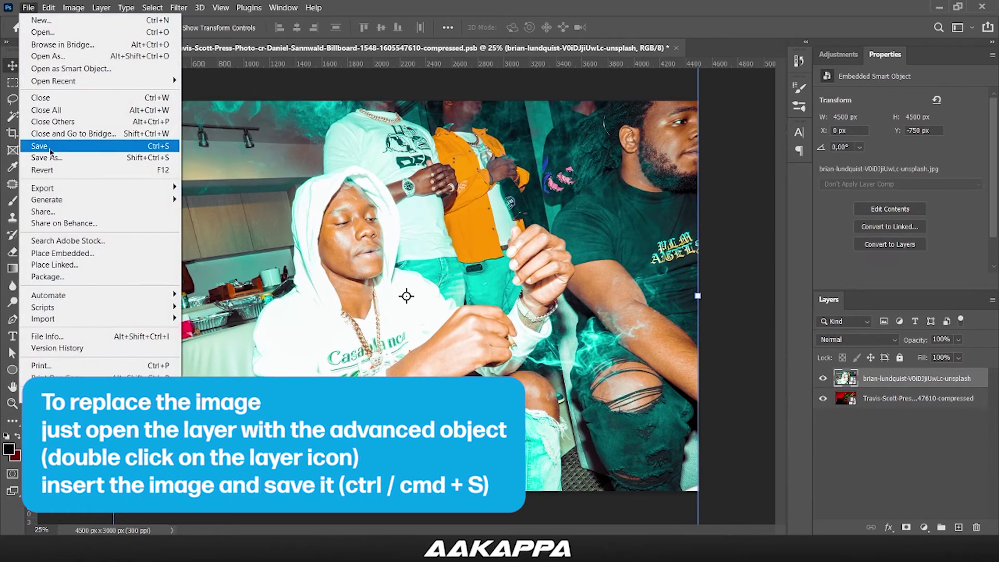
left_click(46, 148)
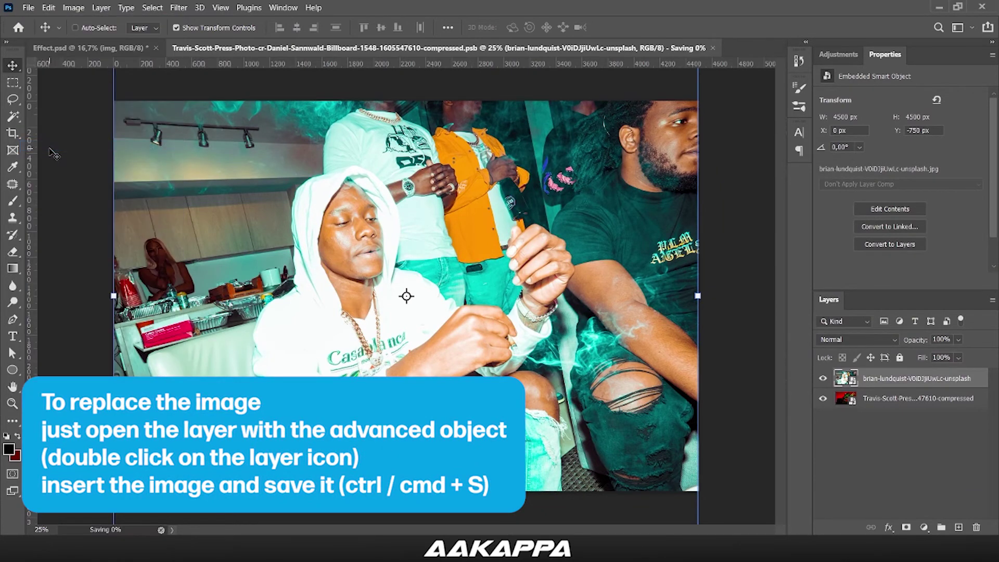
left_click(110, 48)
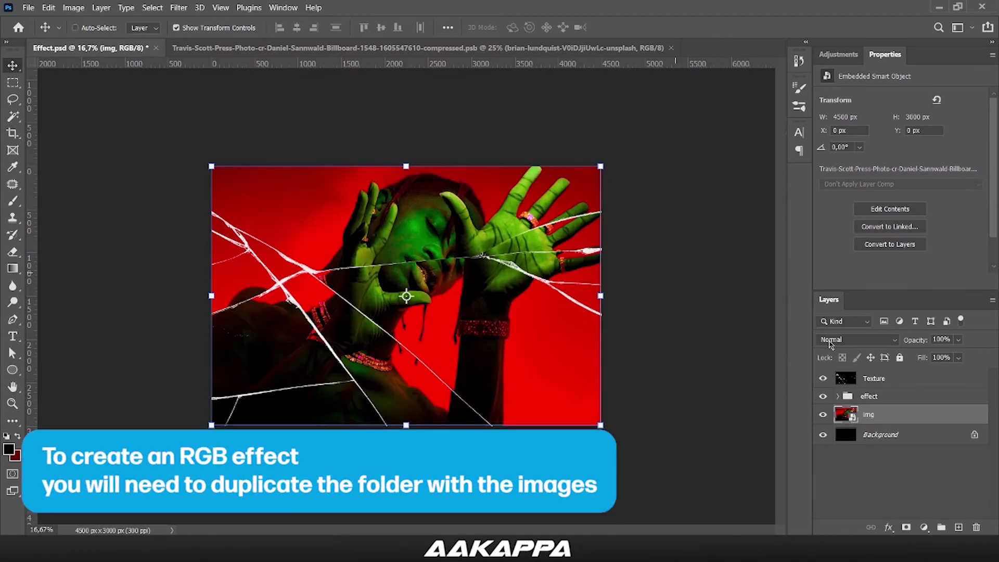
Duplicate the effect folder as effect copy and disable its green channel in Advanced Blending.
left_click(869, 396)
key("z")
key("ctrl+j")
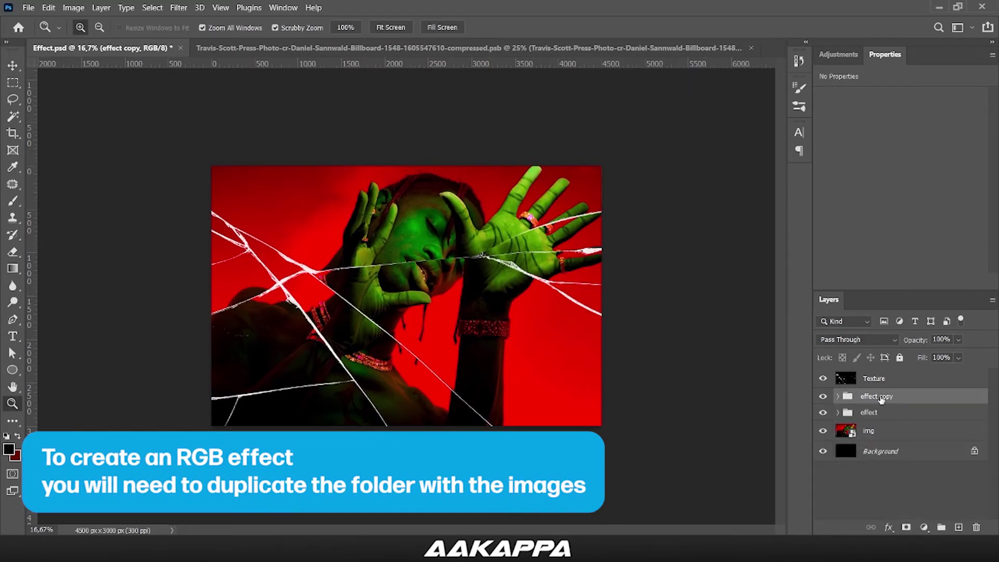
double_click(911, 396)
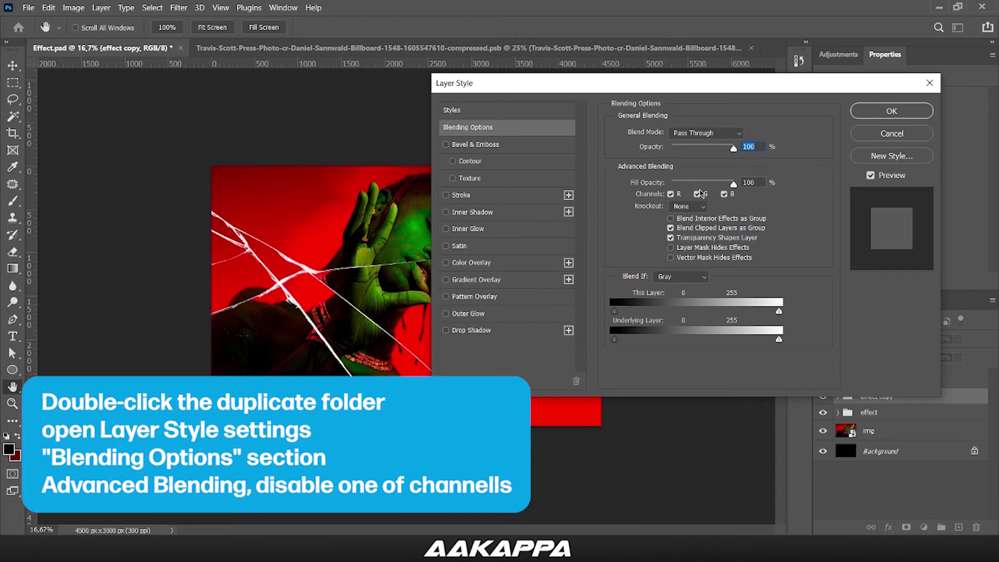
left_click(698, 194)
left_click(892, 111)
Nudge effect copy sideways with the Move tool for a slight RGB-split offset, then zoom in.
left_click(13, 65)
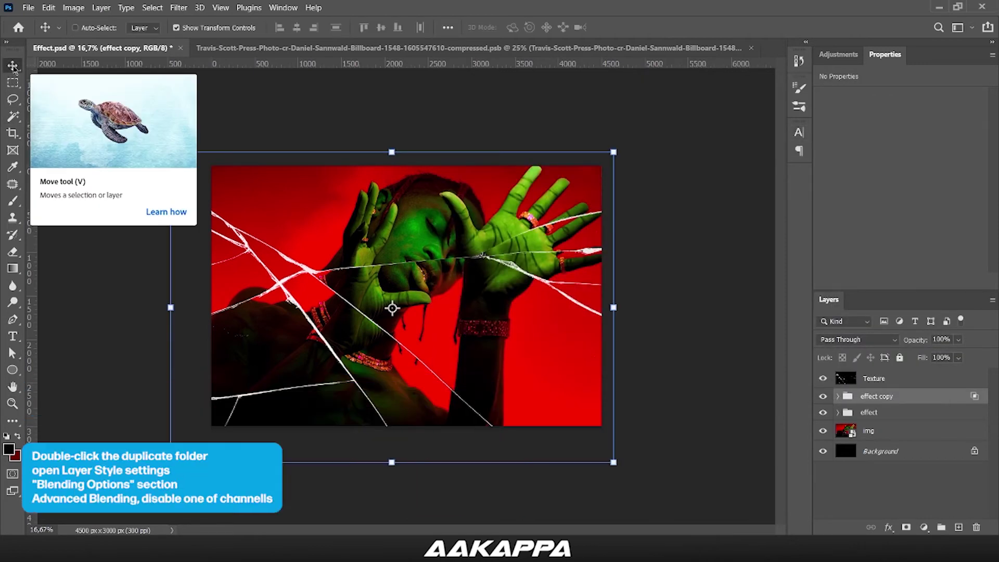
key("shift+Right")
key("shift+Right")
key("shift+Right")
key("shift+Right")
key("shift+Right")
key("shift+Right")
key("shift+Right")
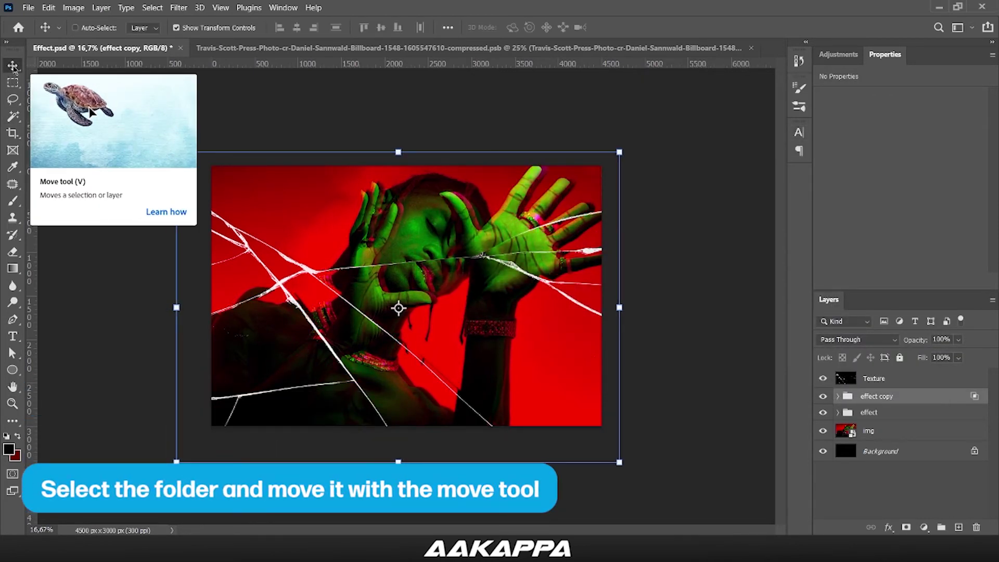
key("shift+Left")
key("shift+Left")
key("shift+Left")
key("shift+Left")
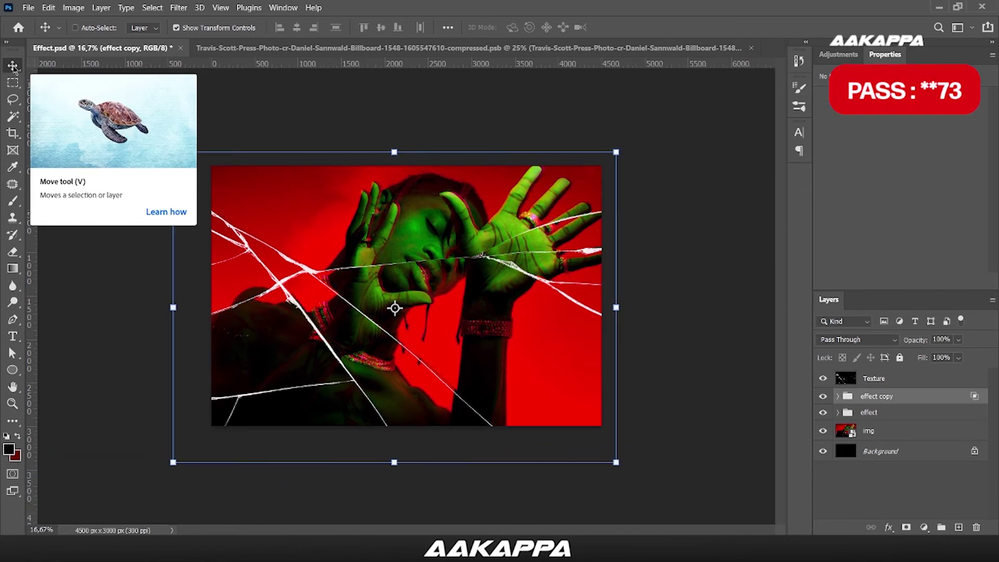
key("ctrl+plus")
Duplicate the Texture layer and nudge the copy to X 12, Y -4 px.
left_click(870, 378)
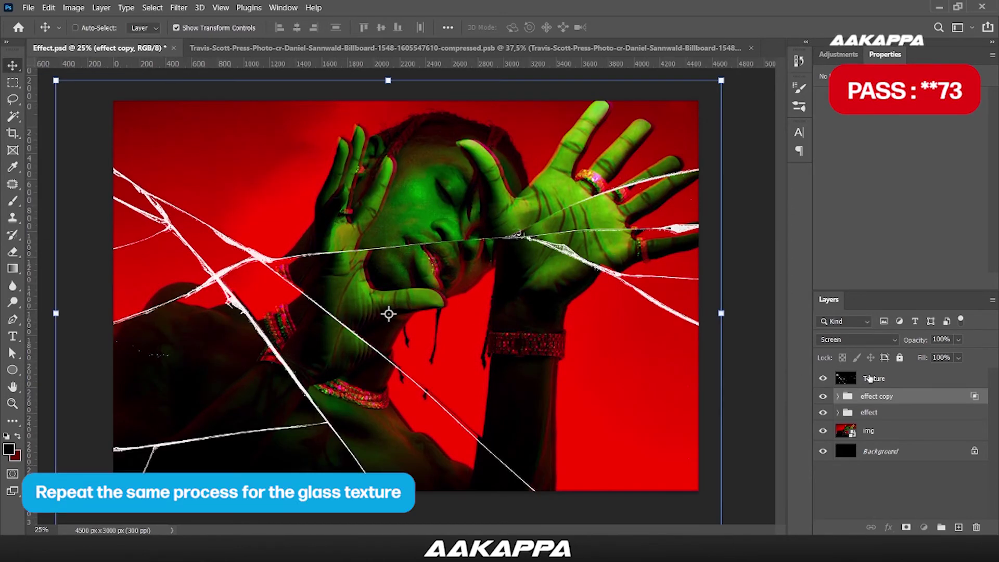
key("ctrl+j")
double_click(929, 384)
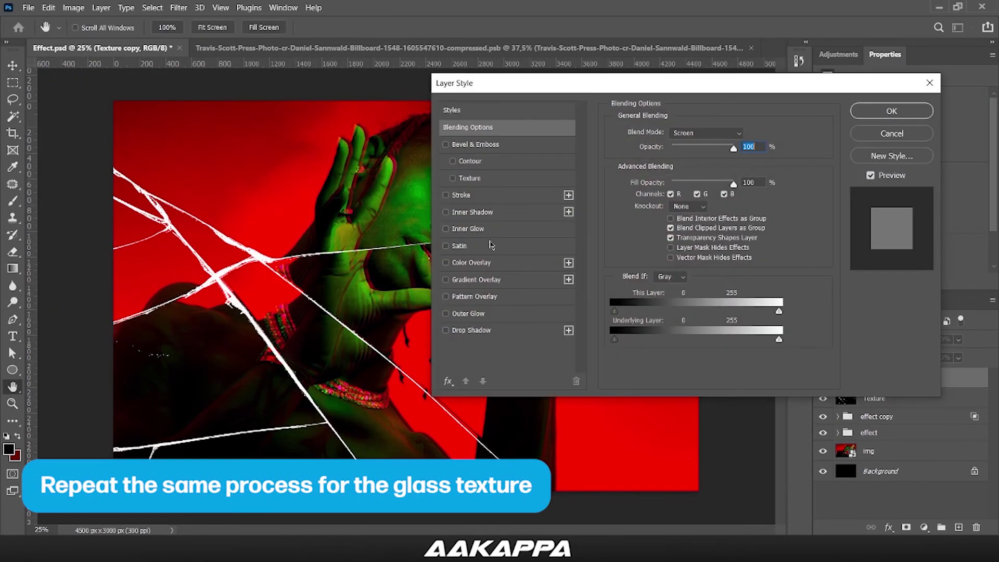
left_click(859, 112)
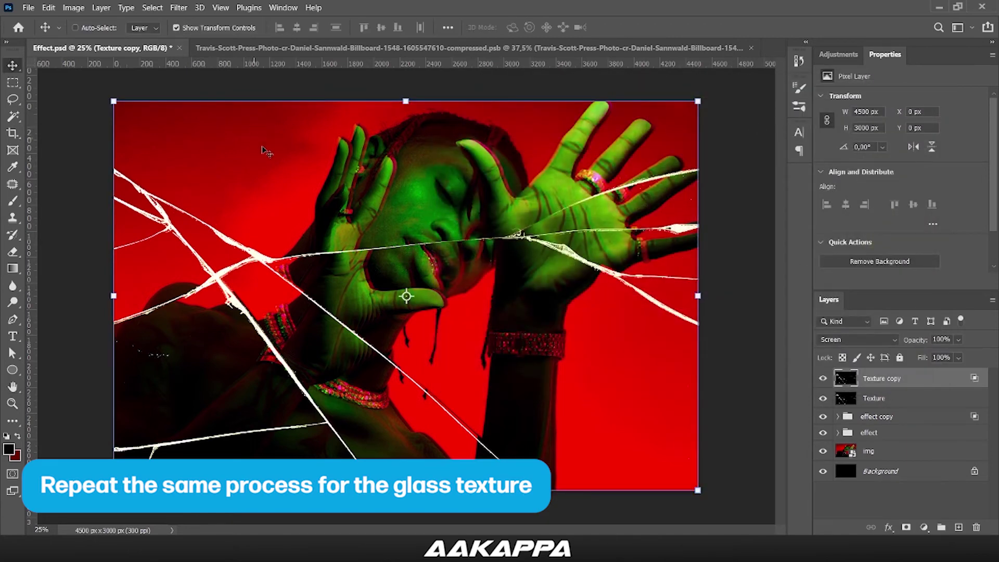
key("Up")
key("Up")
key("Up")
key("Right")
key("Right")
key("Right")
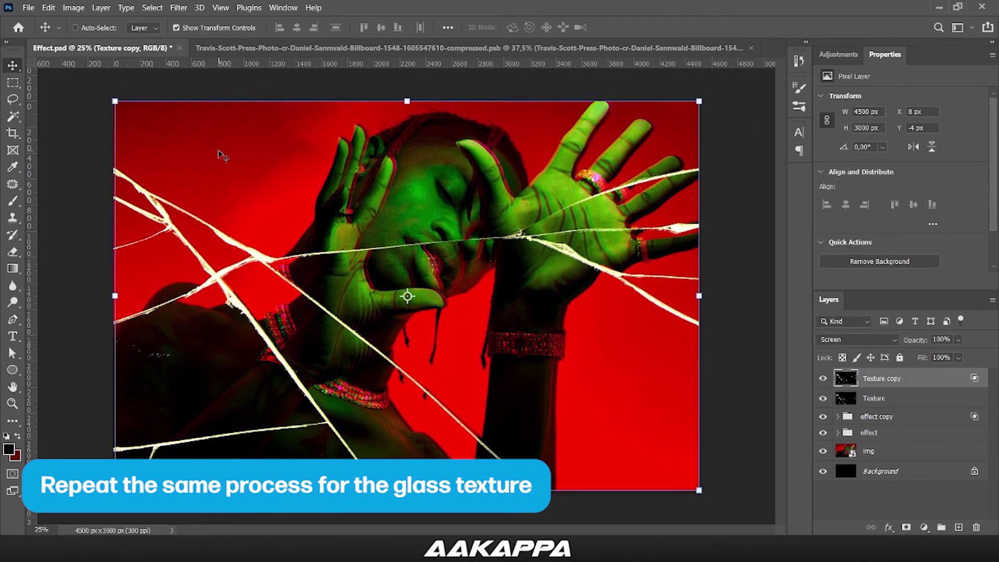
key("Down")
key("Down")
key("Down")
key("Right")
key("Right")
key("Right")
key("Up")
key("Up")
key("Up")
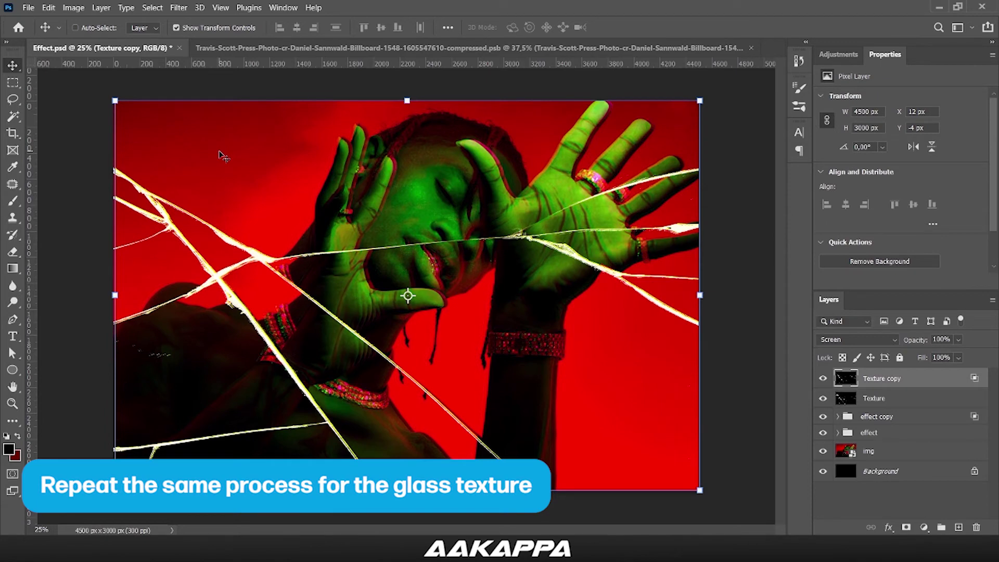
Turn off red and blue channels on Texture copy, keeping only green.
double_click(935, 380)
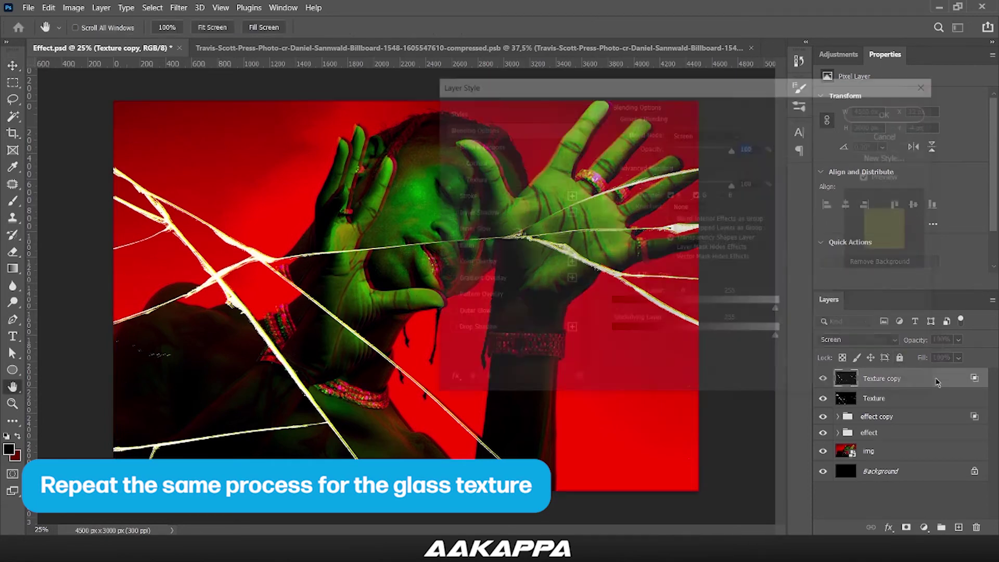
left_click(697, 194)
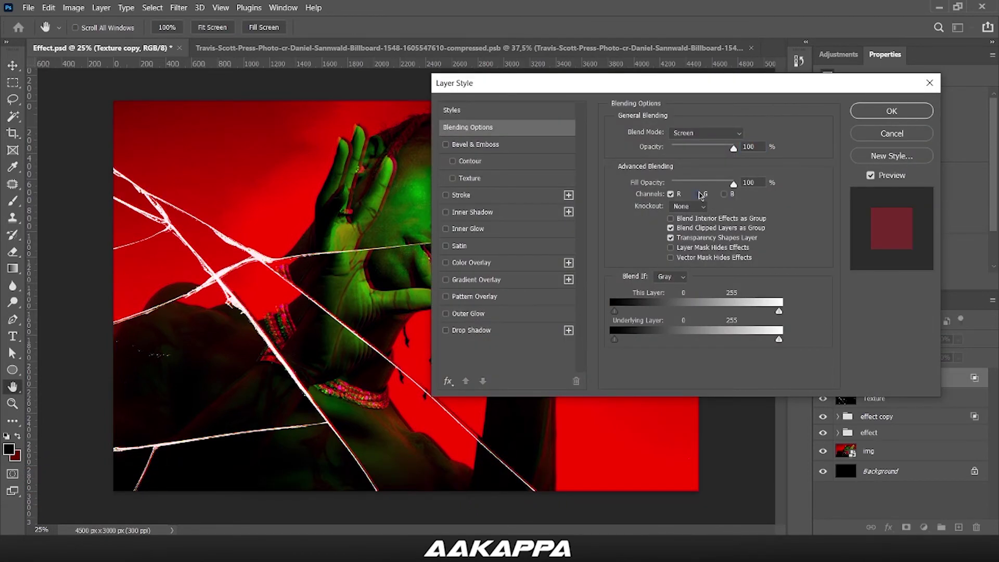
left_click(698, 195)
left_click(724, 195)
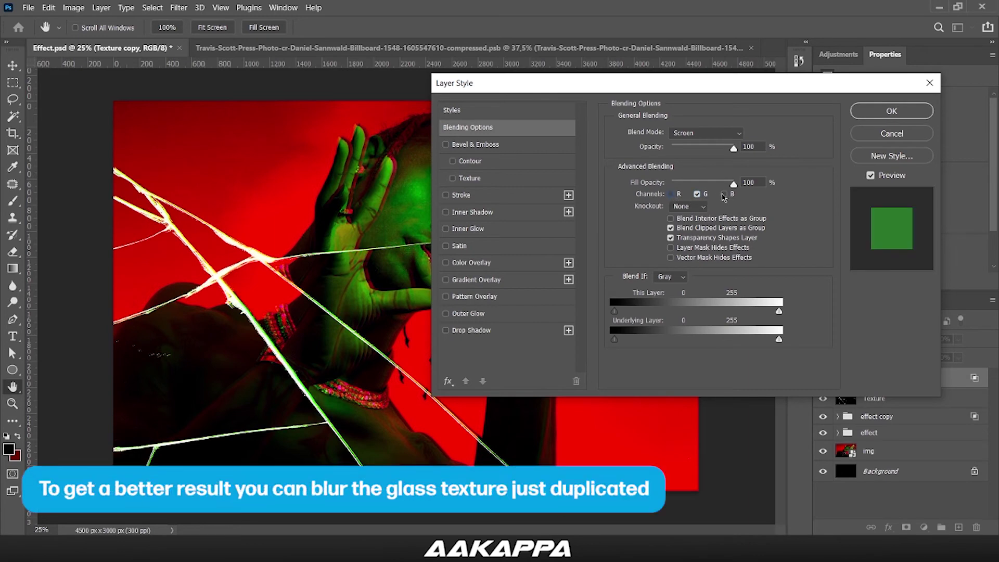
left_click(726, 195)
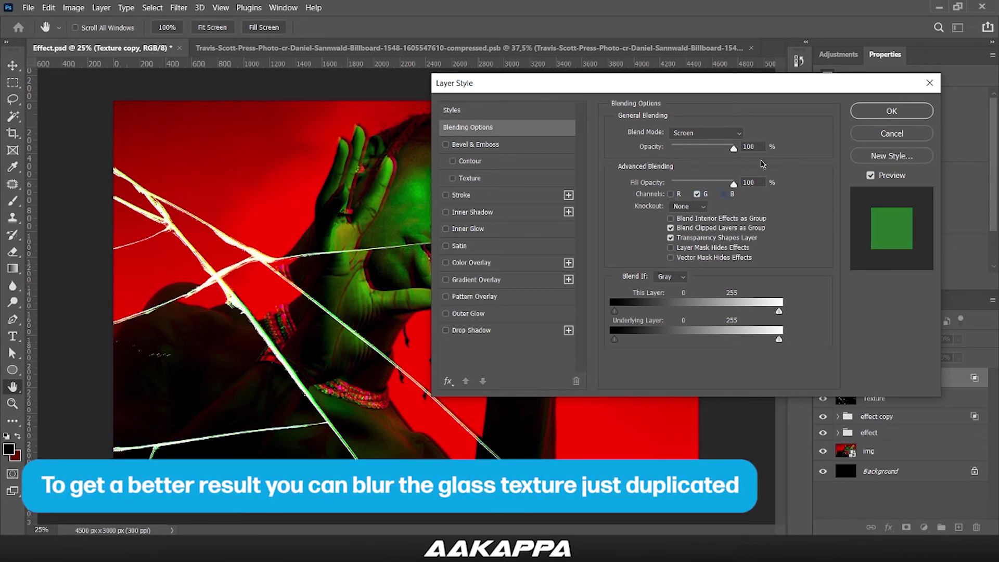
left_click(873, 110)
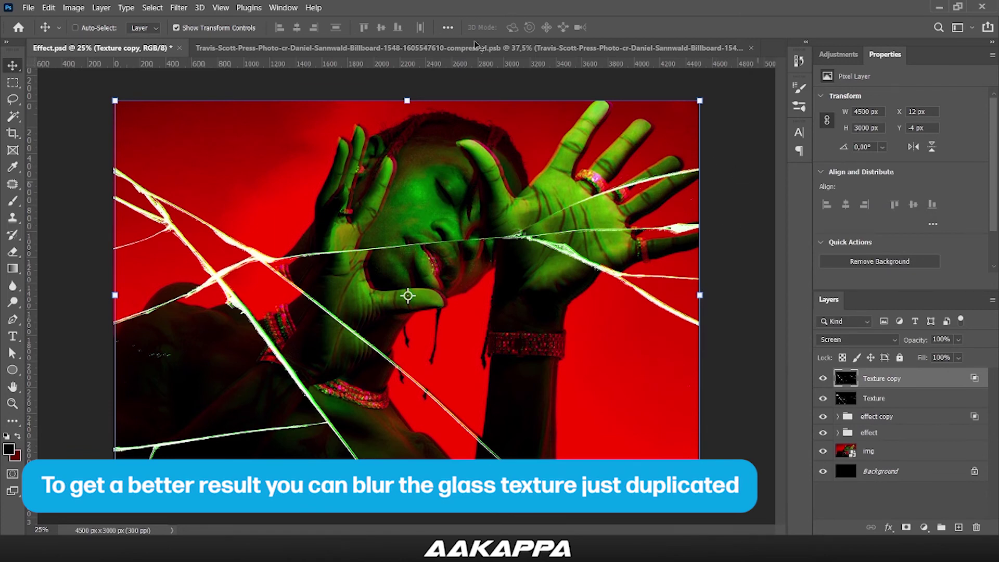
Apply Gaussian Blur to the Texture copy with a radius of about 4,7 pixels.
left_click(174, 8)
mouse_move(186, 163)
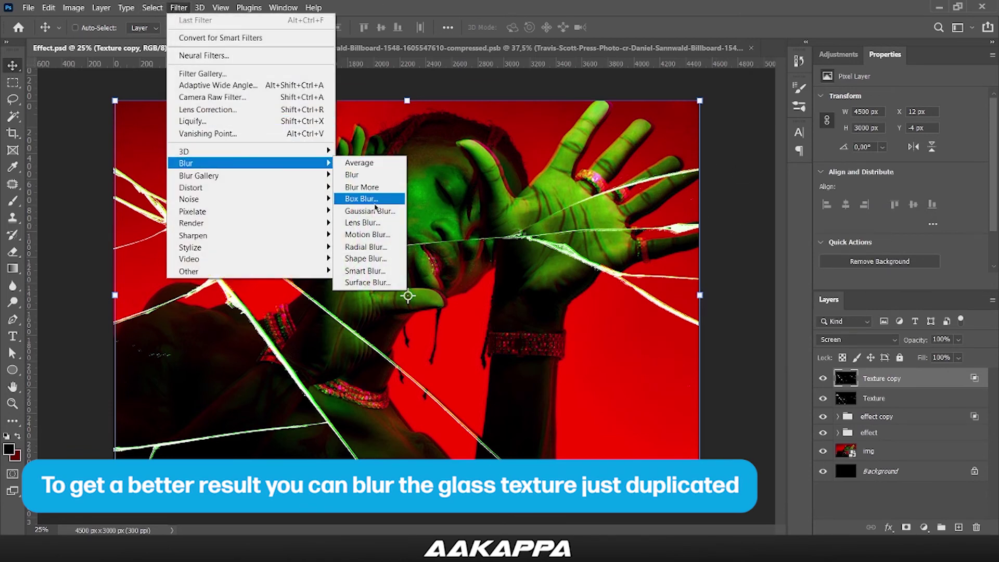
left_click(373, 212)
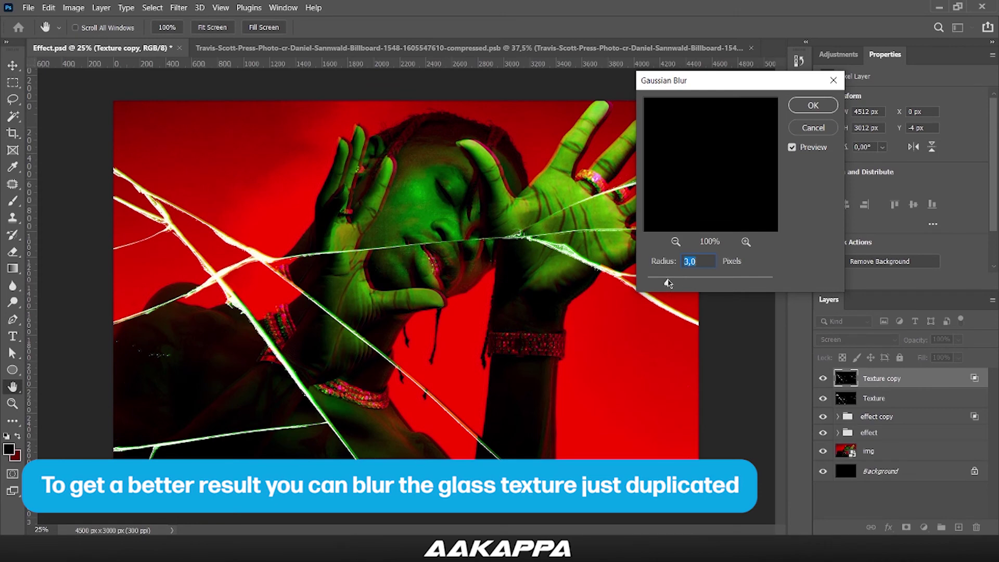
left_click_drag(695, 283, 686, 282)
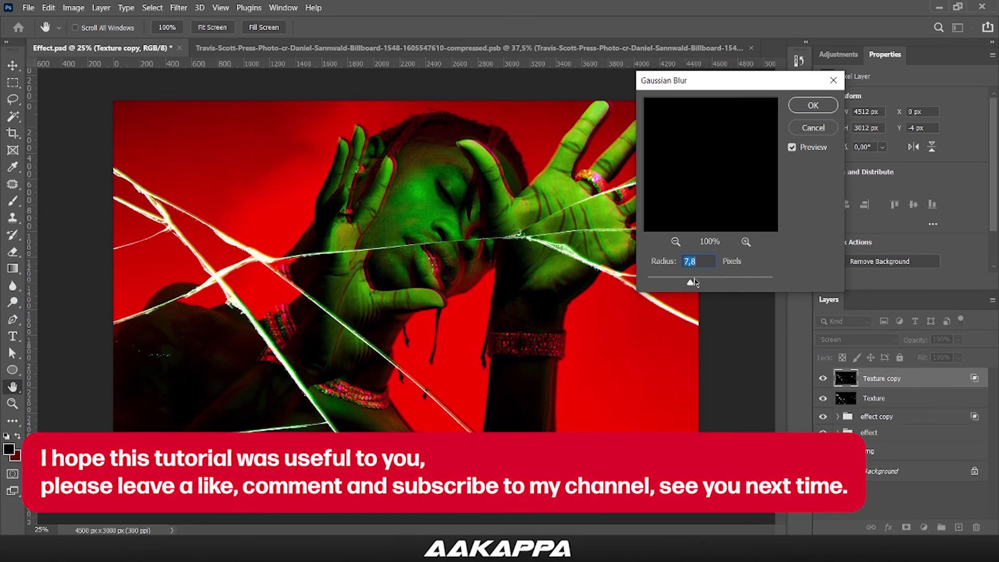
left_click(656, 283)
Apply the blur, then select effect copy and check its blending options unchanged.
left_click(813, 105)
key("v")
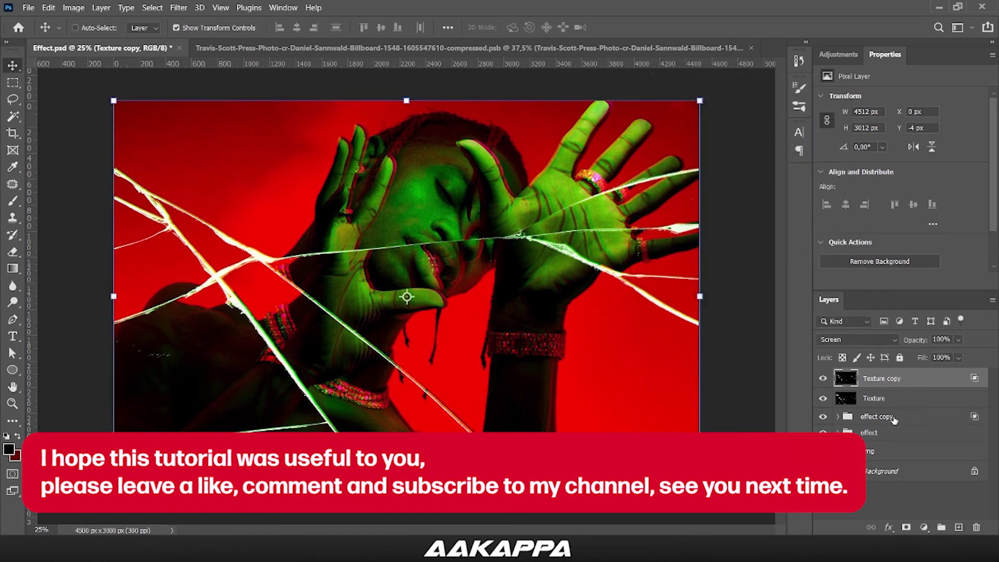
left_click(908, 419)
double_click(918, 420)
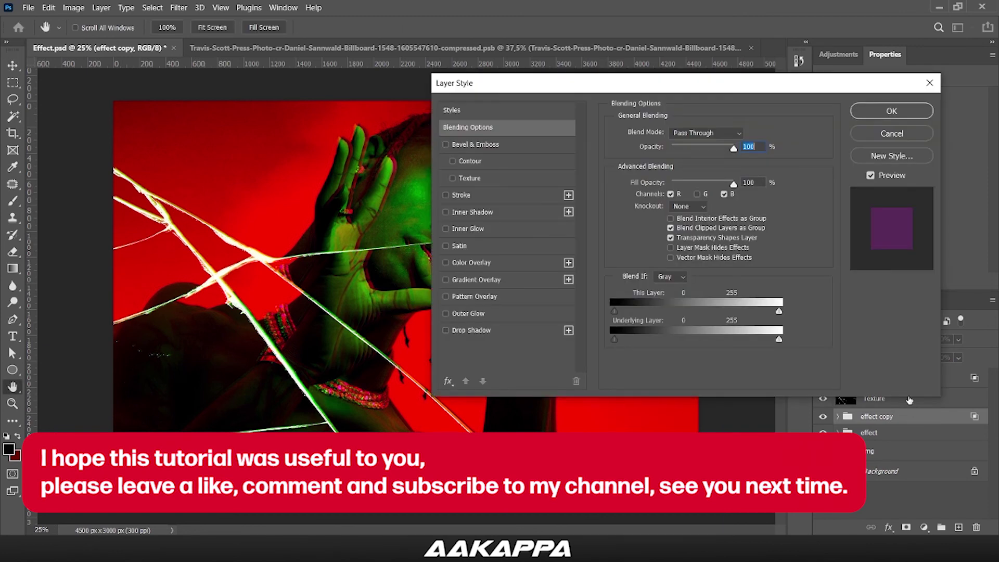
key("Escape")
Open the Filter menu briefly and reselect the effect copy folder to review the composite.
left_click(177, 7)
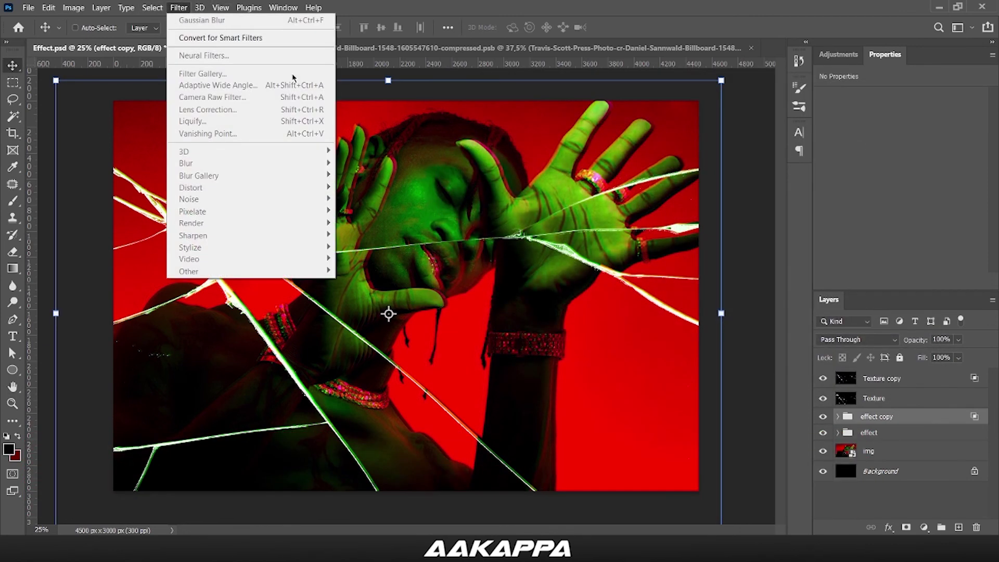
left_click(179, 8)
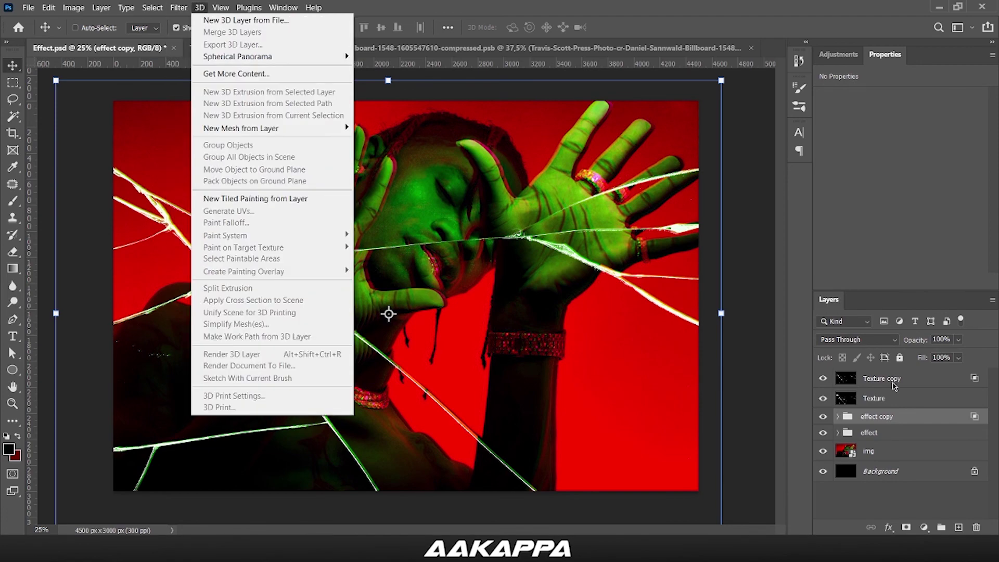
left_click(926, 419)
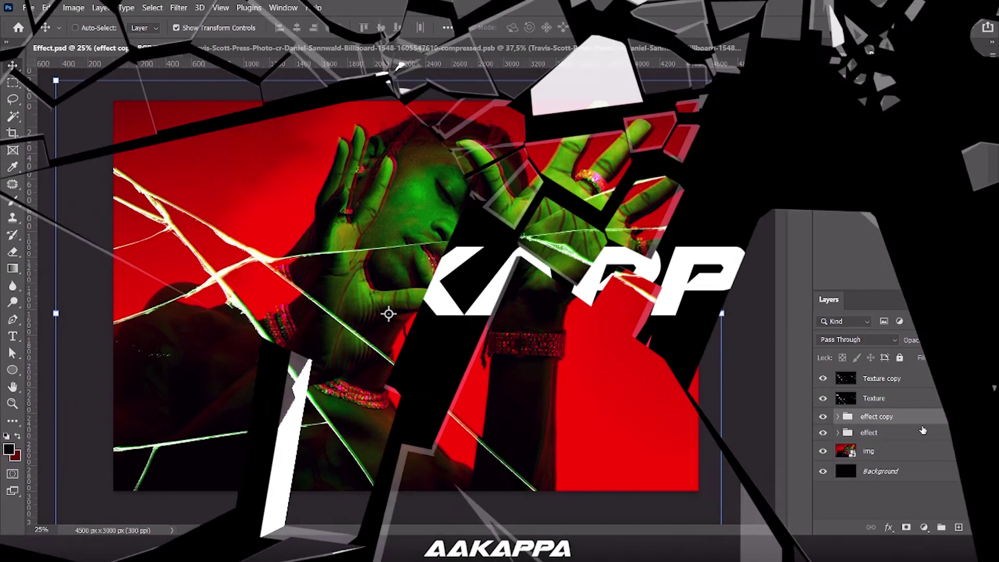